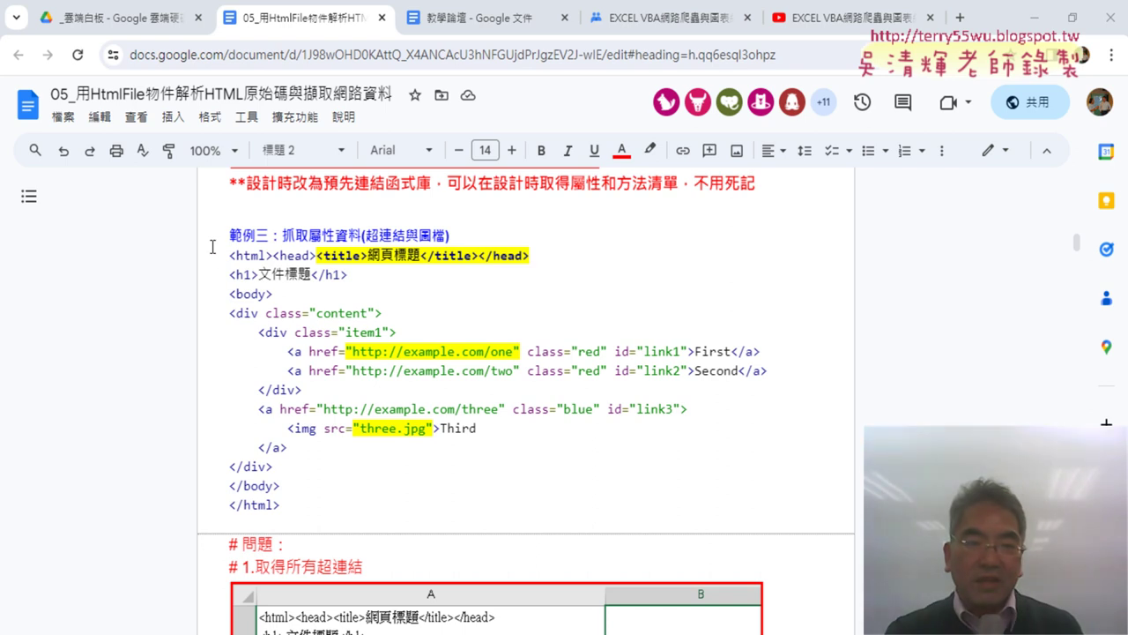
Highlight the sample HTML from <html> to </html> in the Google Doc exercise
drag(229, 235, 353, 429)
click(349, 408)
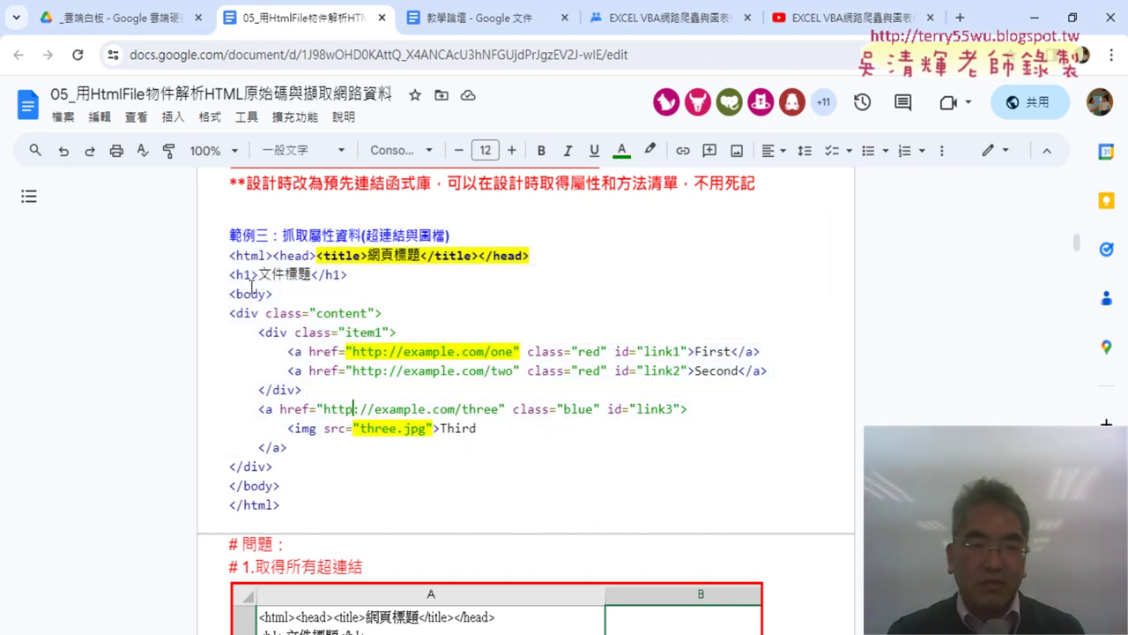
drag(229, 256, 283, 503)
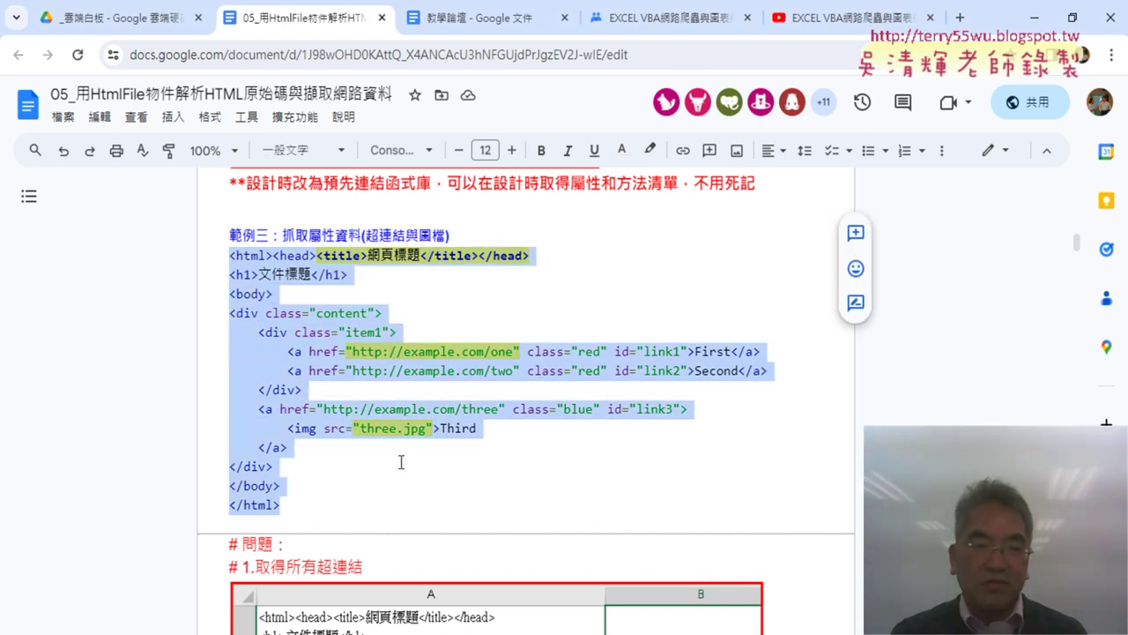
scroll(378, 332, down, 3)
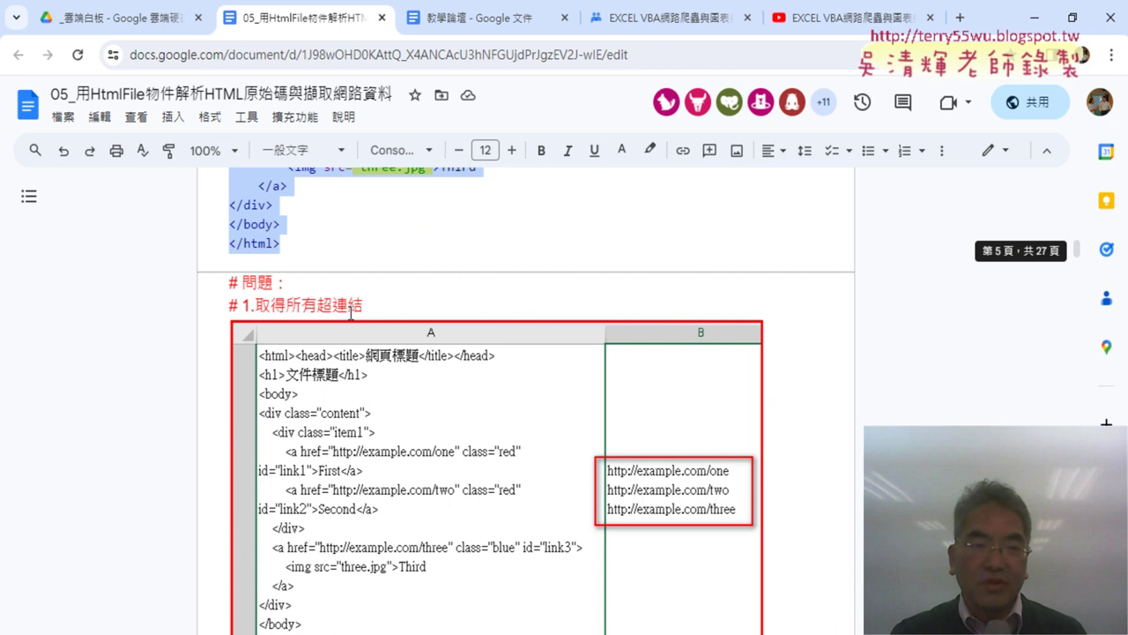
drag(364, 306, 226, 306)
scroll(370, 221, down, 1)
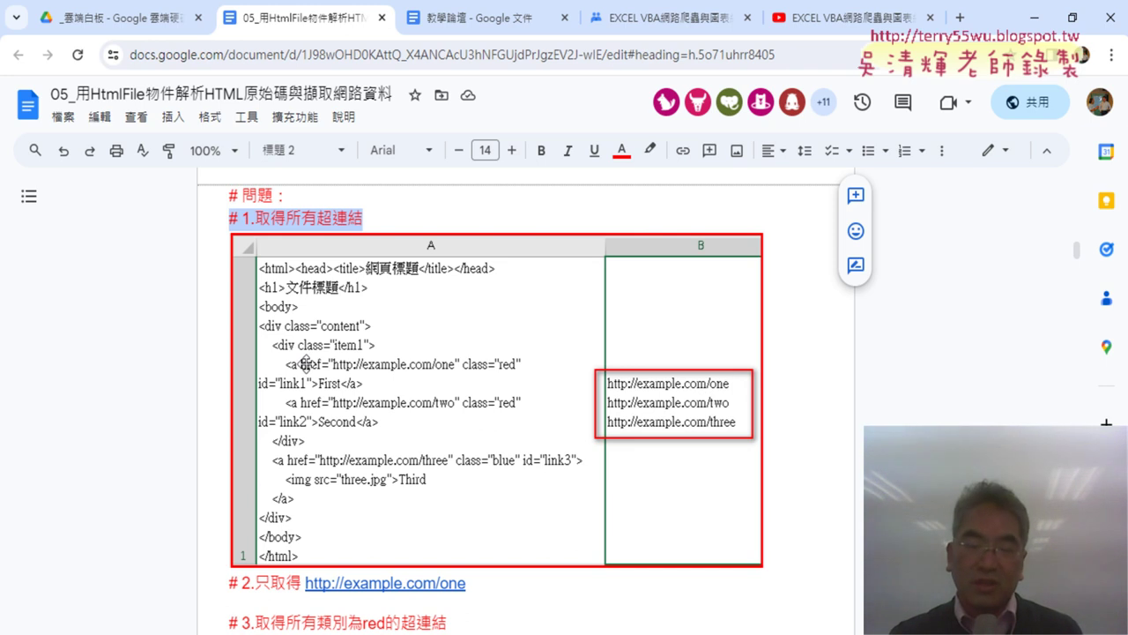
scroll(299, 357, down, 3)
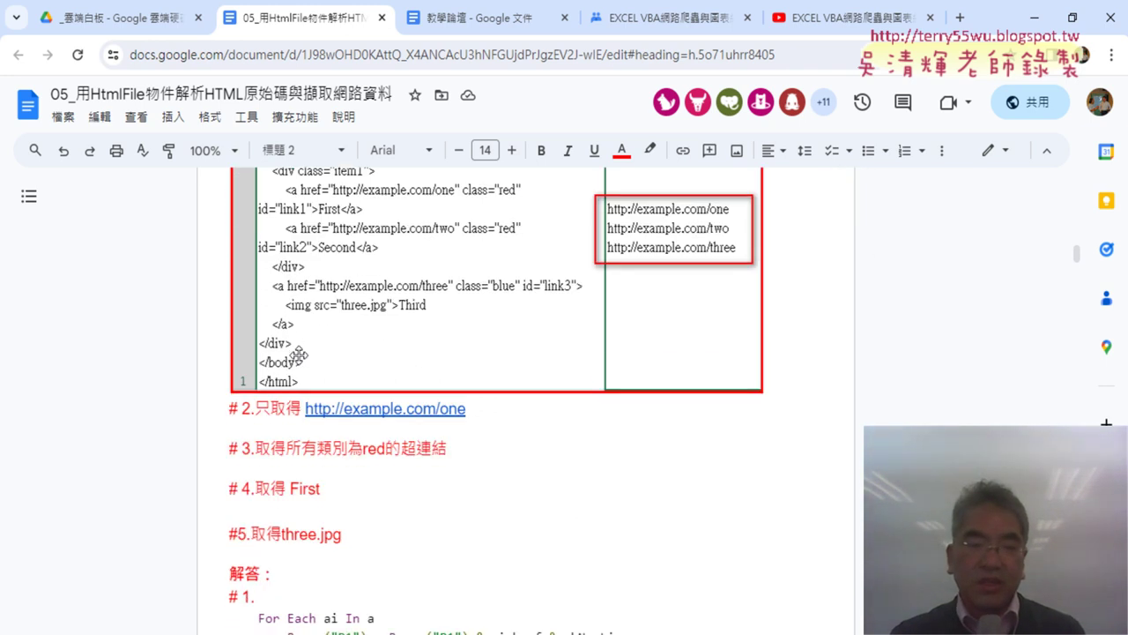
drag(231, 326, 492, 319)
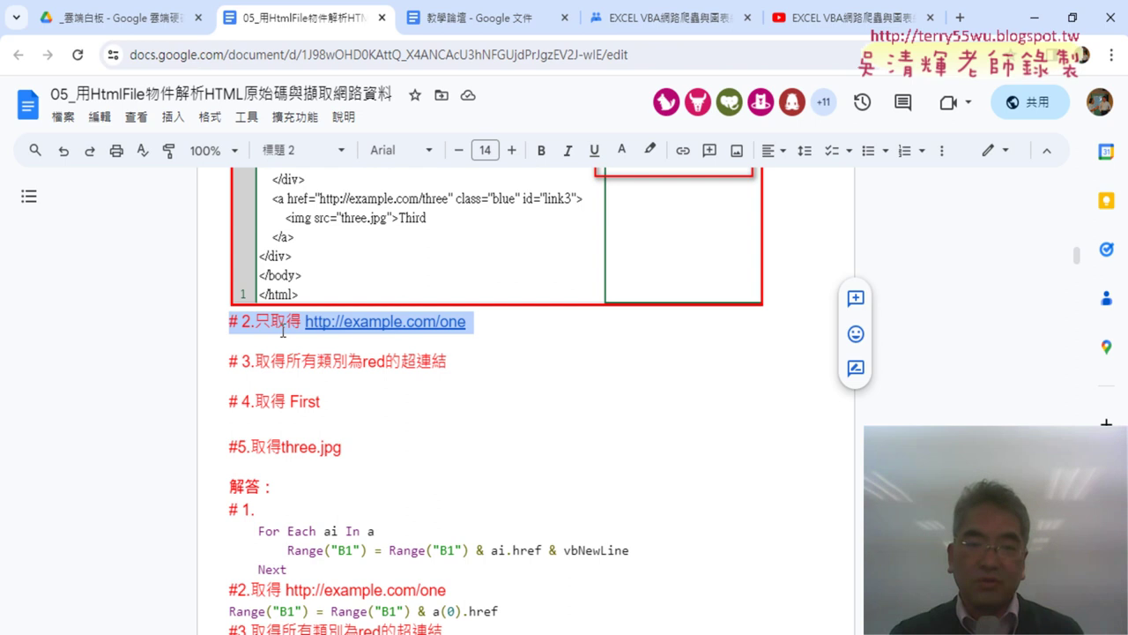
scroll(491, 326, up, 2)
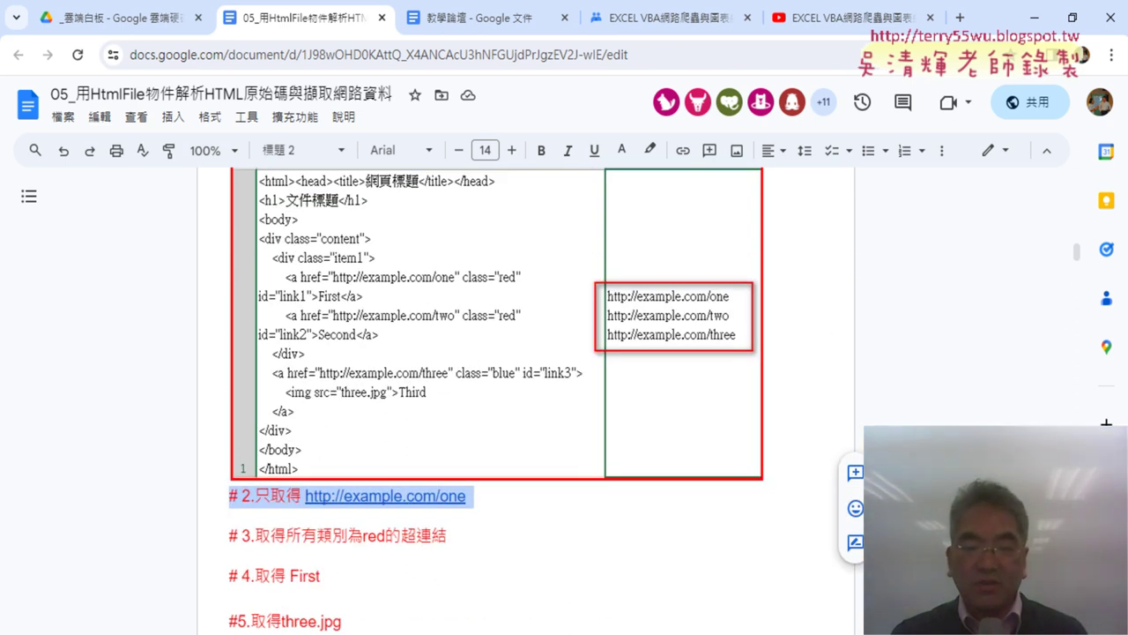
key(alt+Tab)
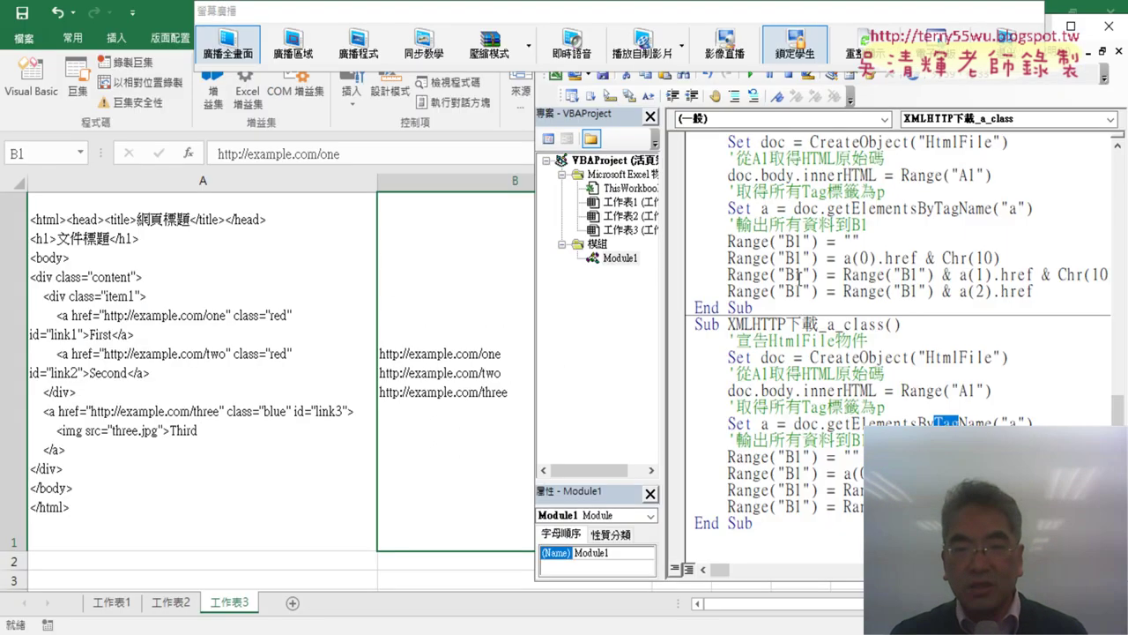
Delete the a(1) and a(2) append lines in XMLHTTP下載_a and run it, leaving only the first link in B1
click(810, 275)
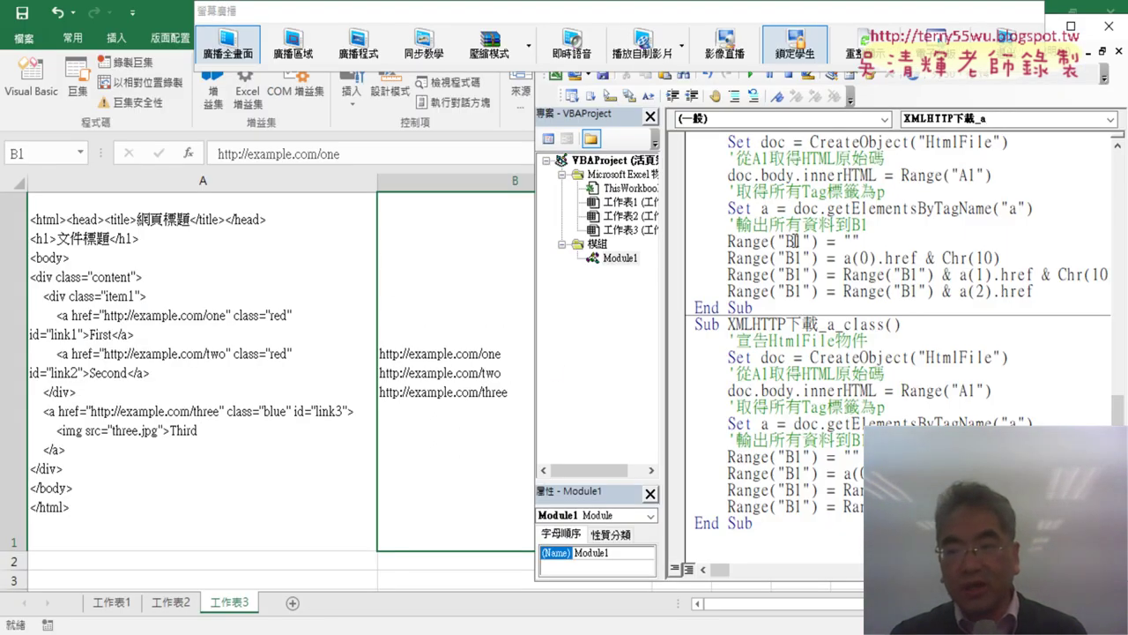
scroll(836, 233, up, 1)
drag(1062, 343, 921, 299)
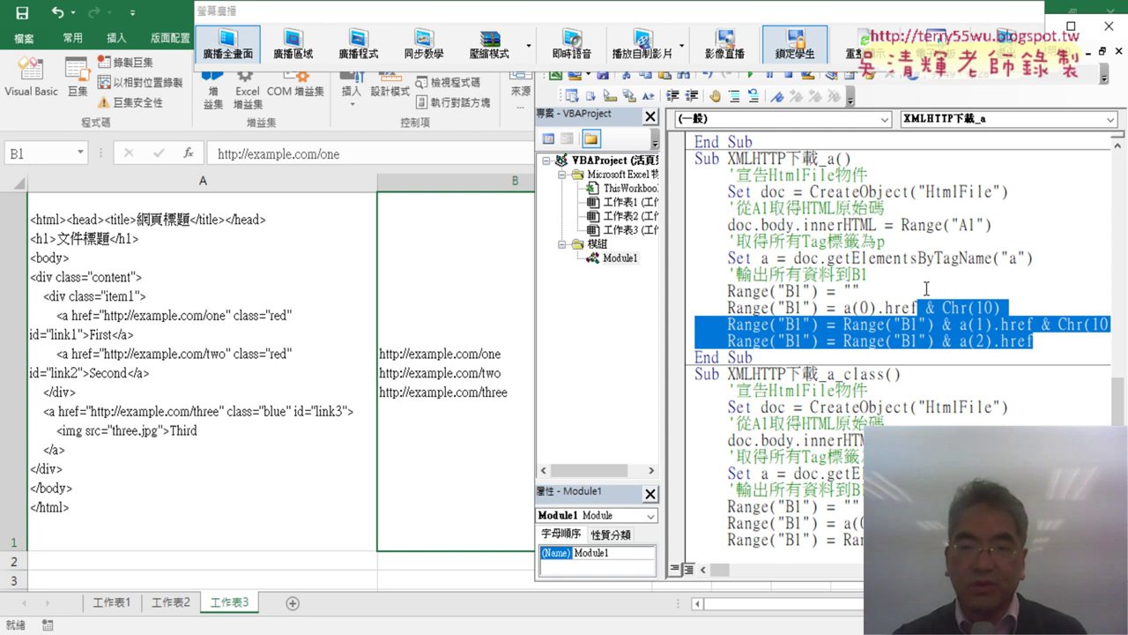
key(Delete)
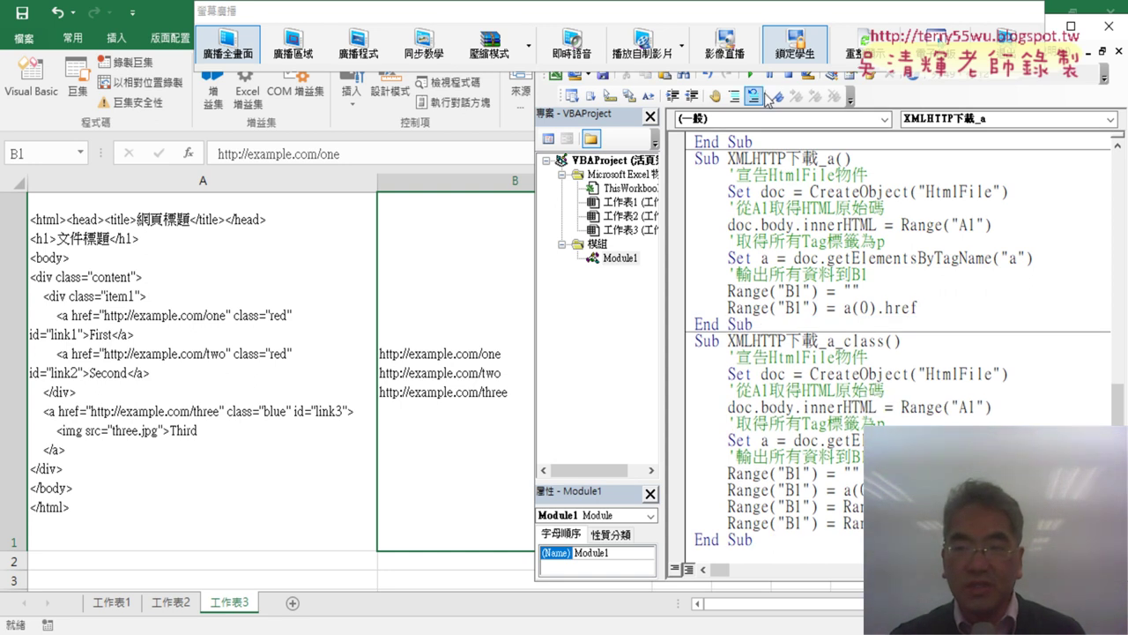
click(750, 74)
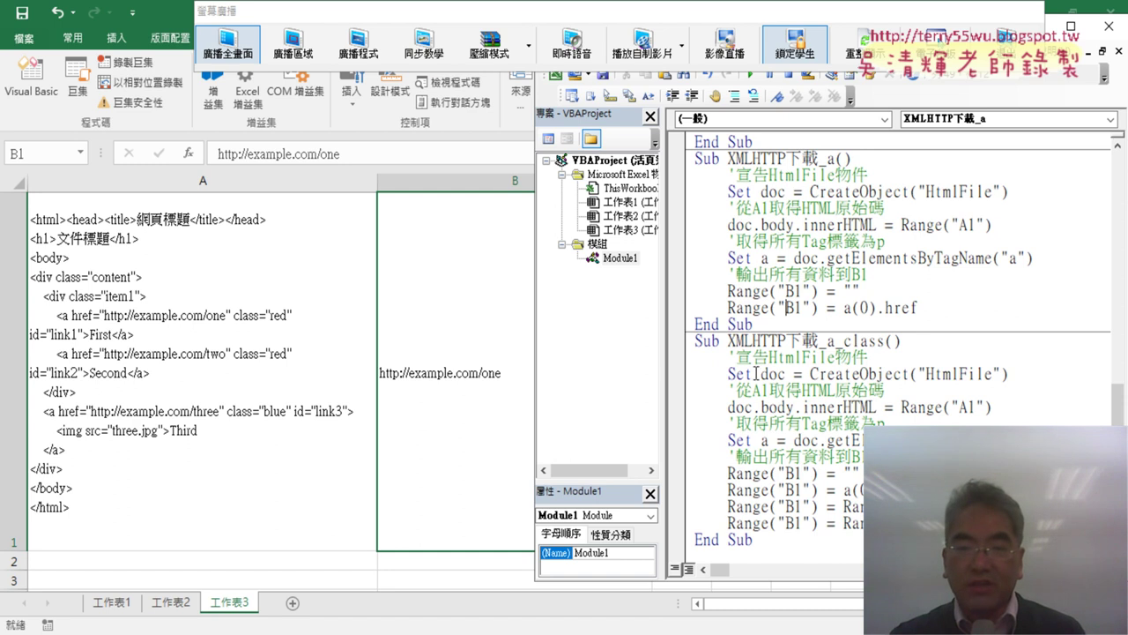
Widen the code pane and select the two extra Range("B1") append lines
drag(664, 357, 611, 357)
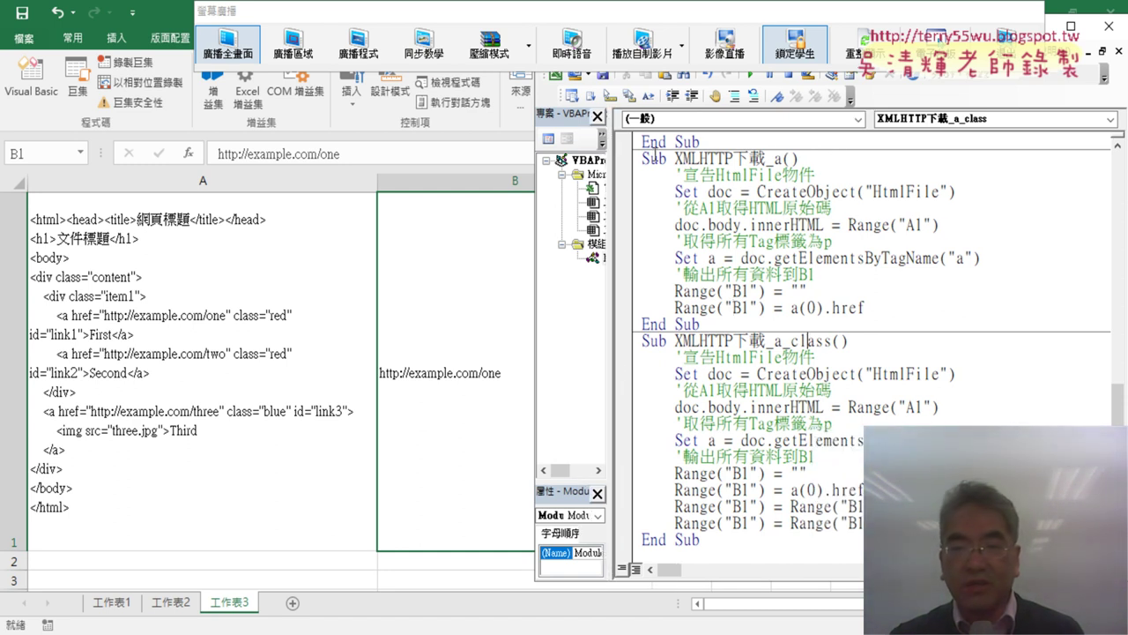
drag(643, 159, 721, 326)
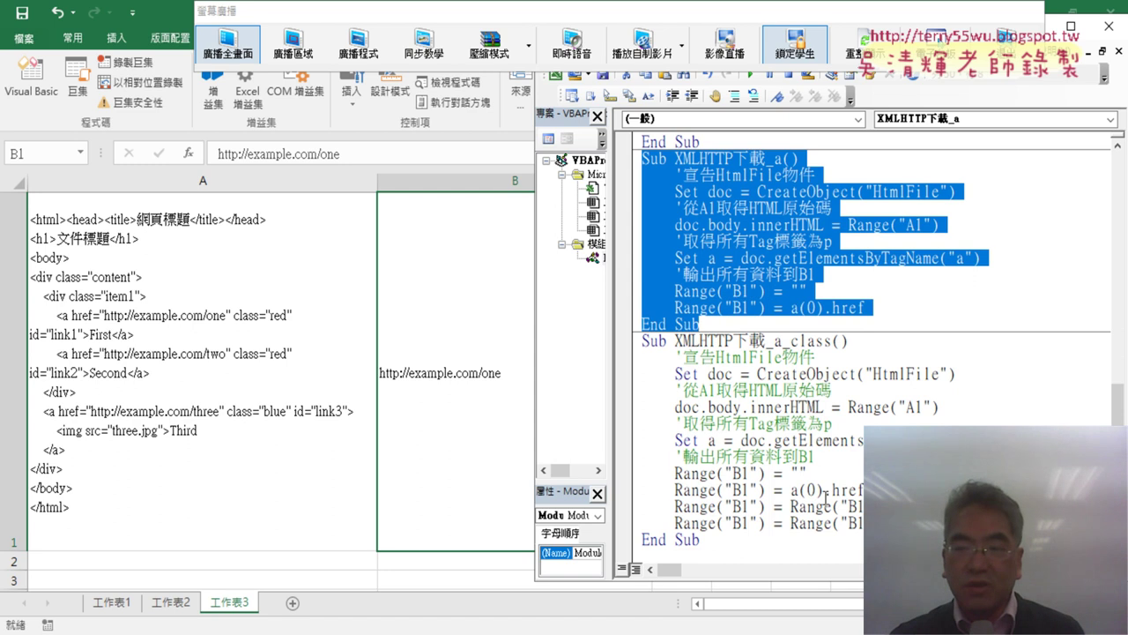
drag(641, 540, 642, 506)
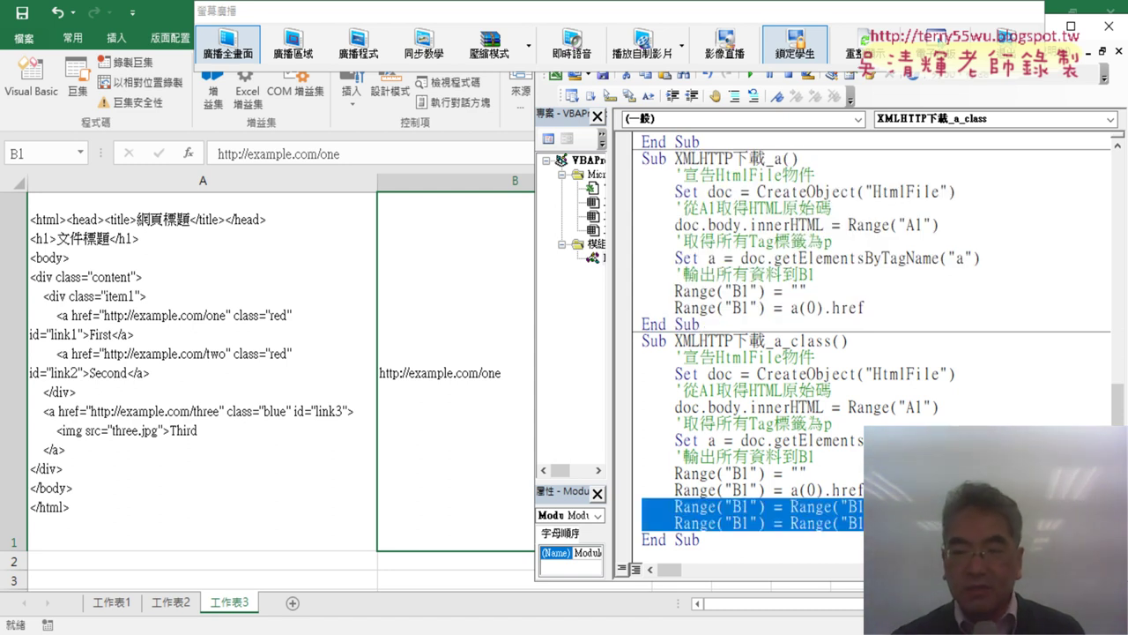
Delete the two extra B1 lines and rename variable a to red in both places
key(Delete)
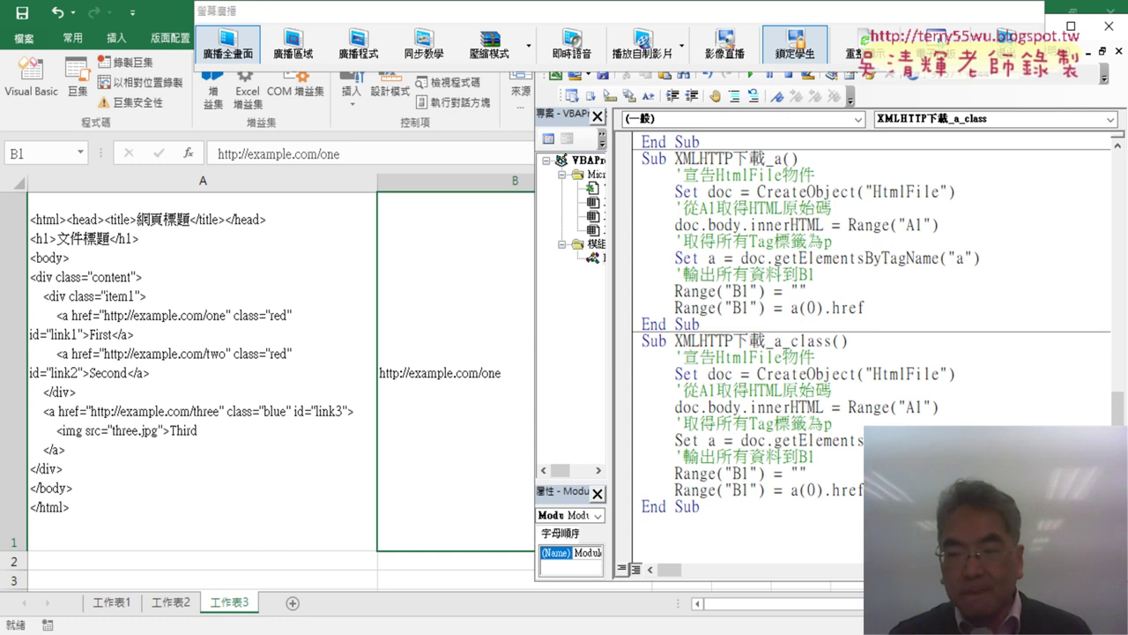
double_click(713, 441)
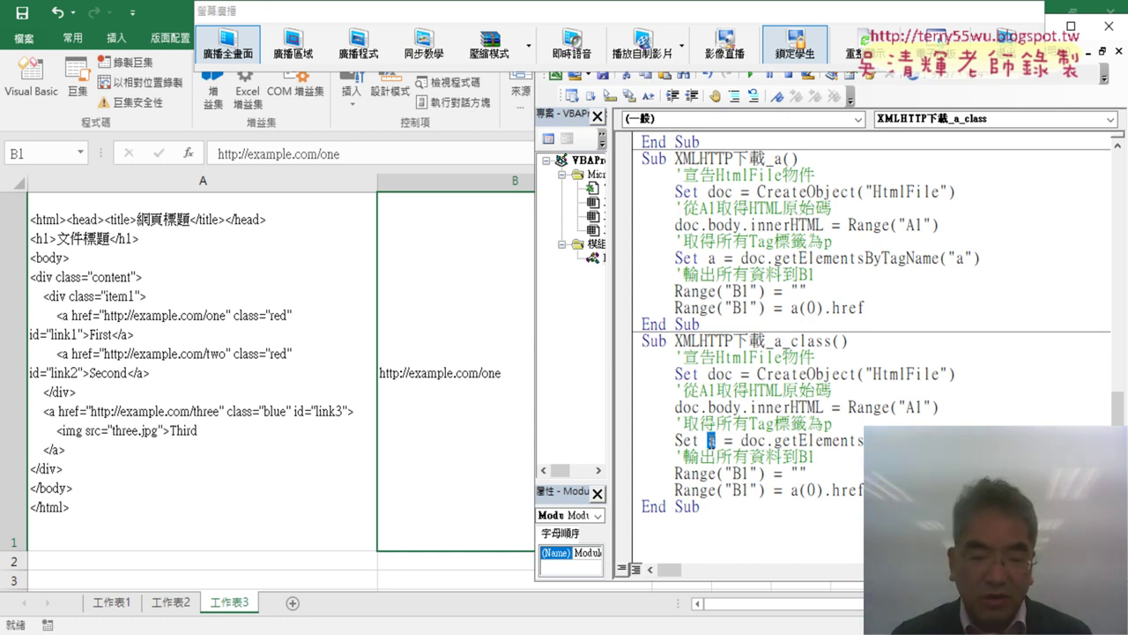
text(red)
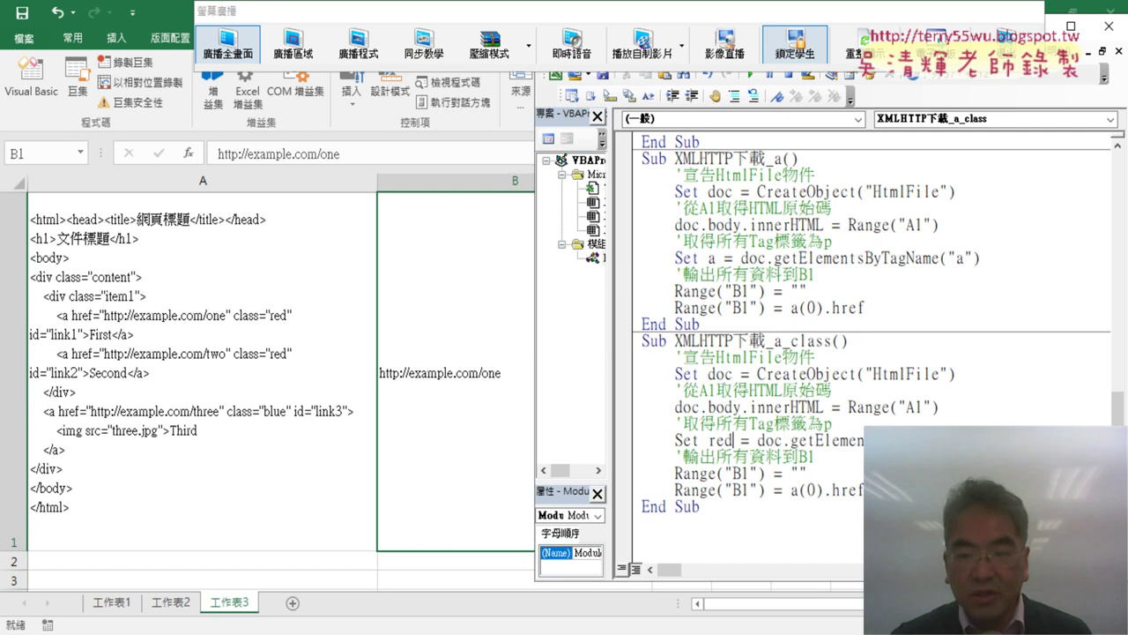
double_click(793, 490)
text(red)
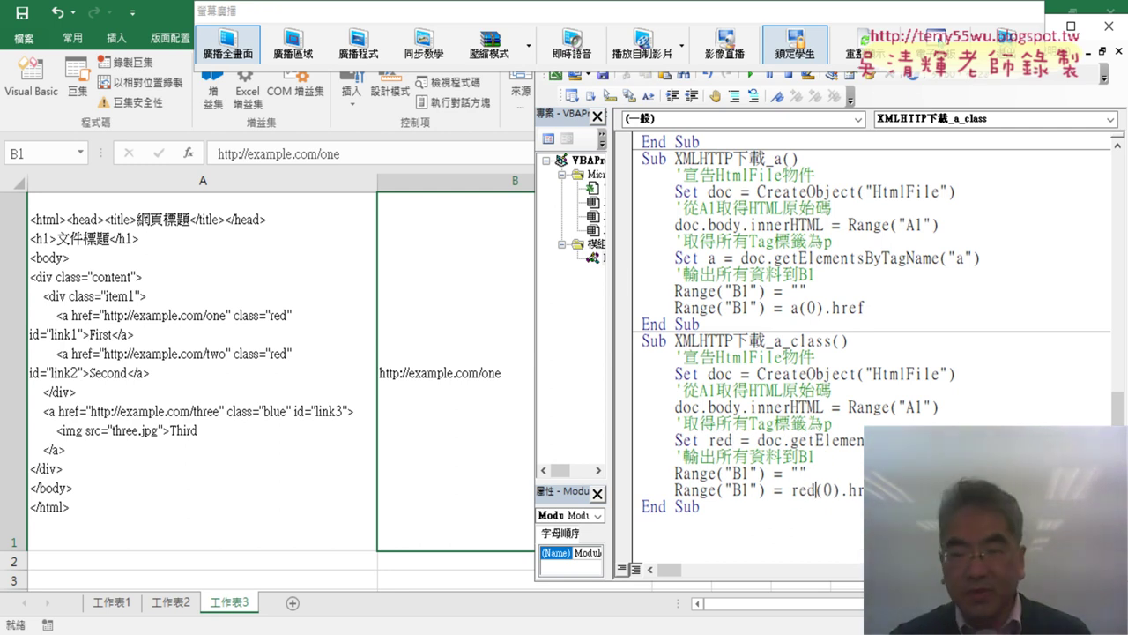
Inspect red(0).href and begin stepping through XMLHTTP下載_a_class with F8
double_click(829, 490)
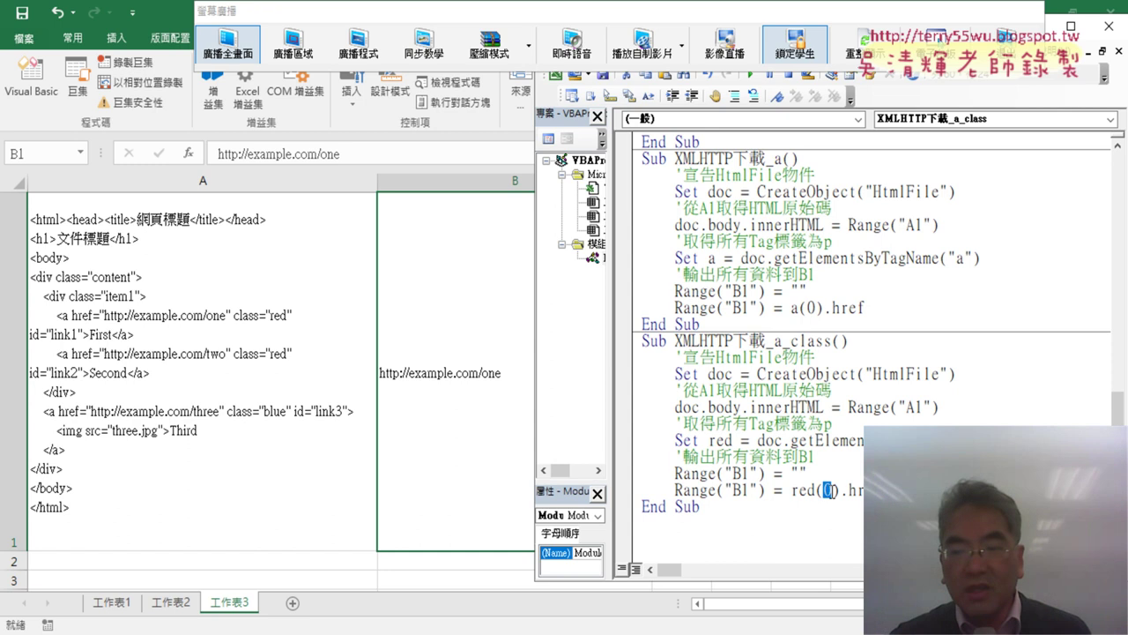
drag(839, 490, 864, 490)
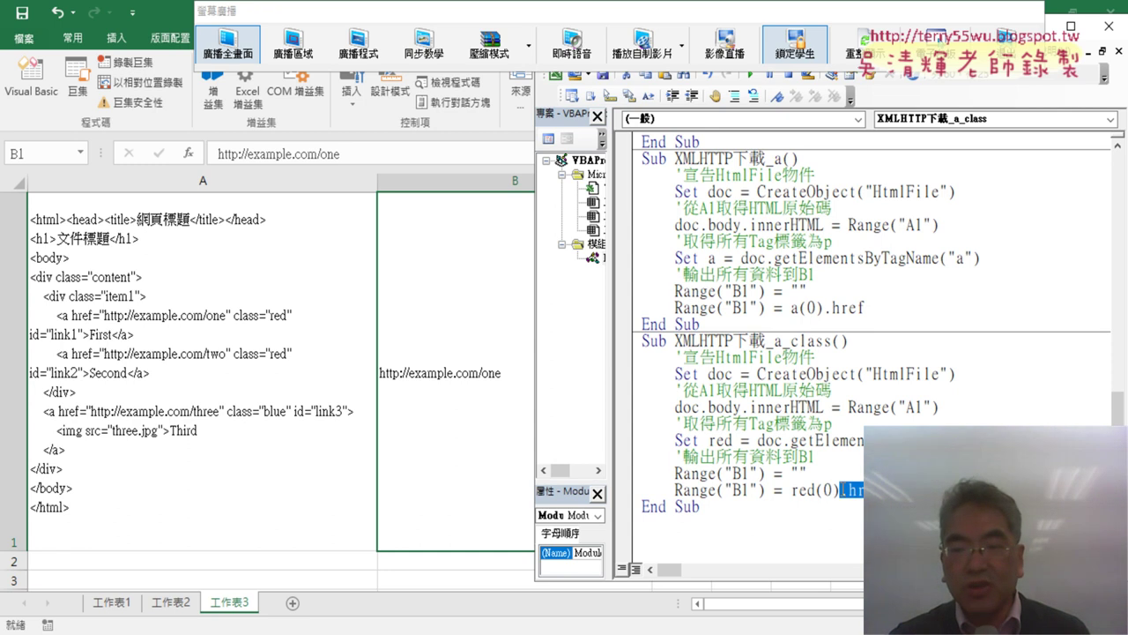
click(849, 464)
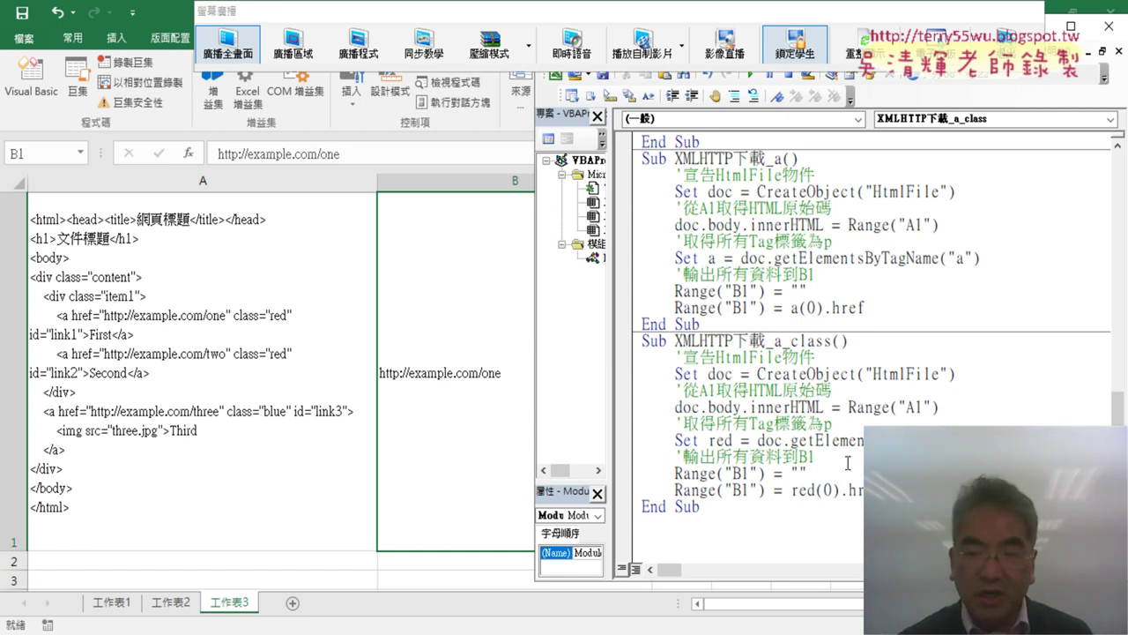
key(F8)
key(F8)
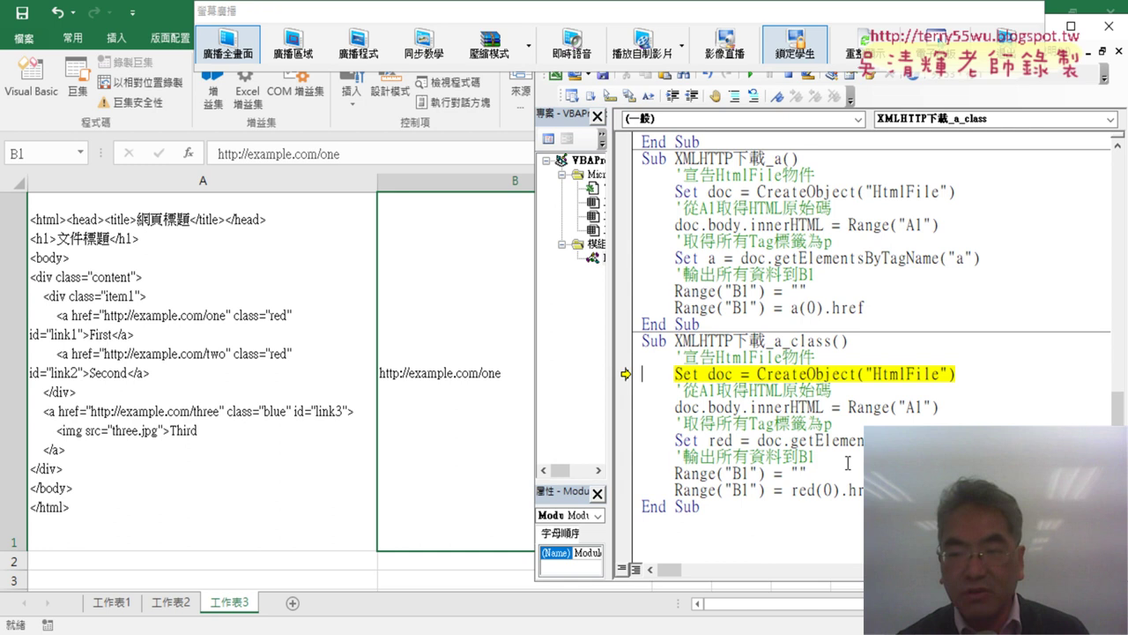
key(F8)
key(F8)
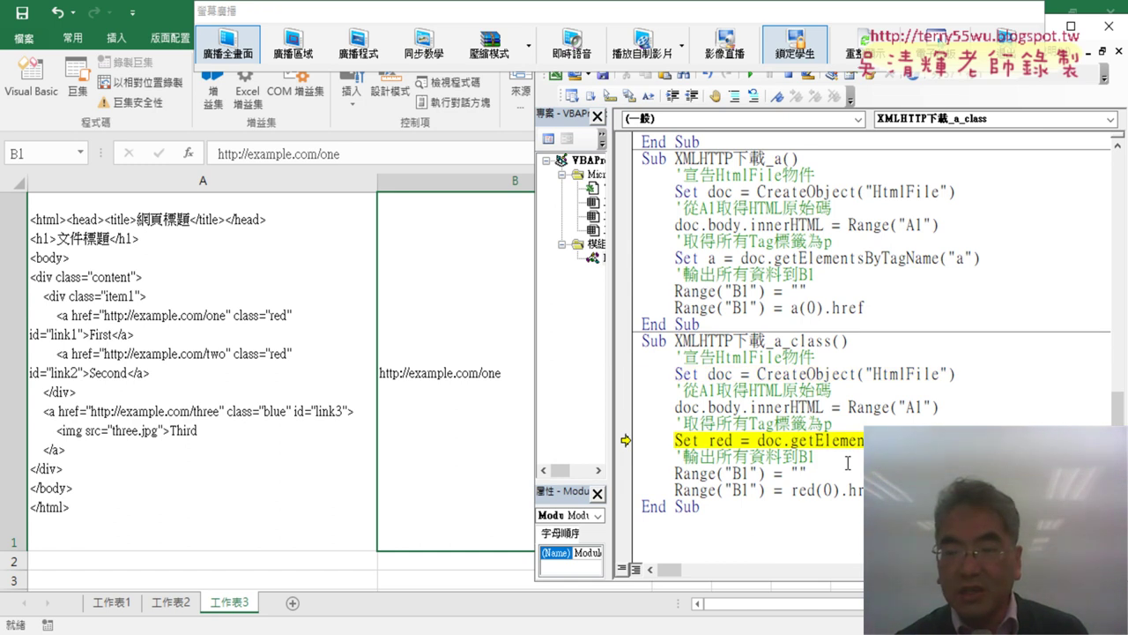
Step into run-time error 438 on the Set red line, debug, and review the XMLHTTP下載_CLASS code
key(F8)
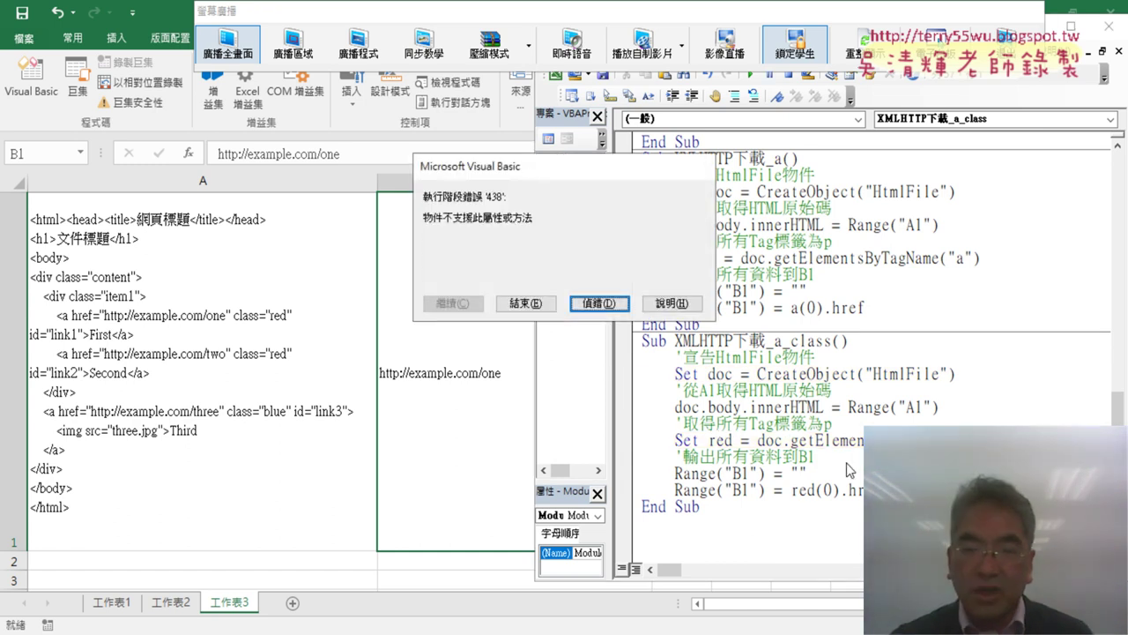
click(598, 303)
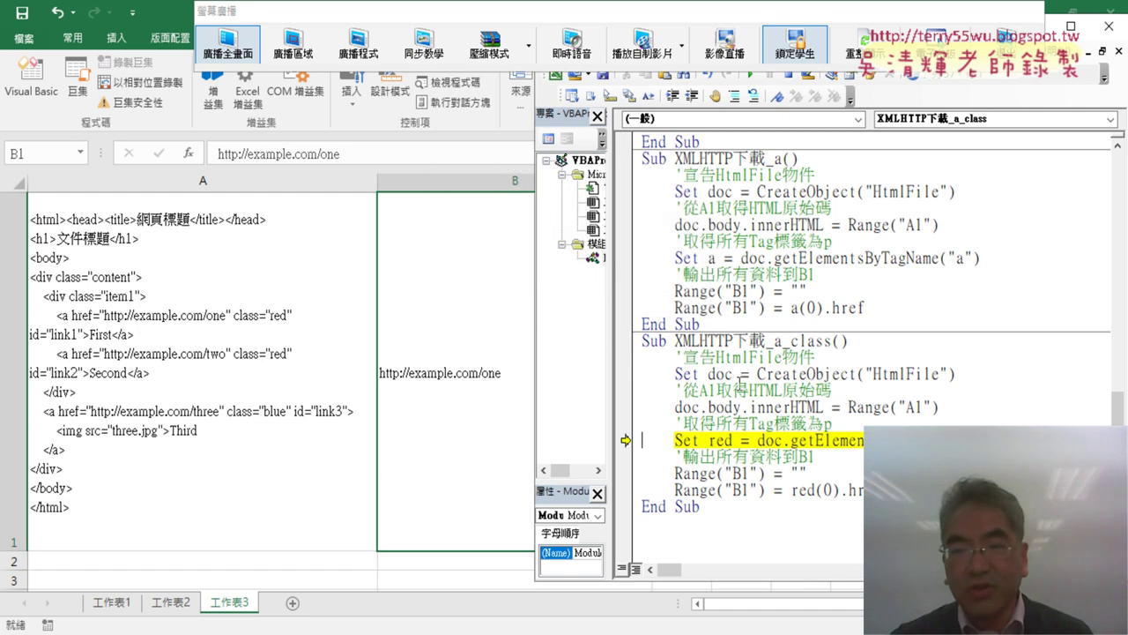
scroll(846, 379, up, 5)
scroll(903, 318, up, 1)
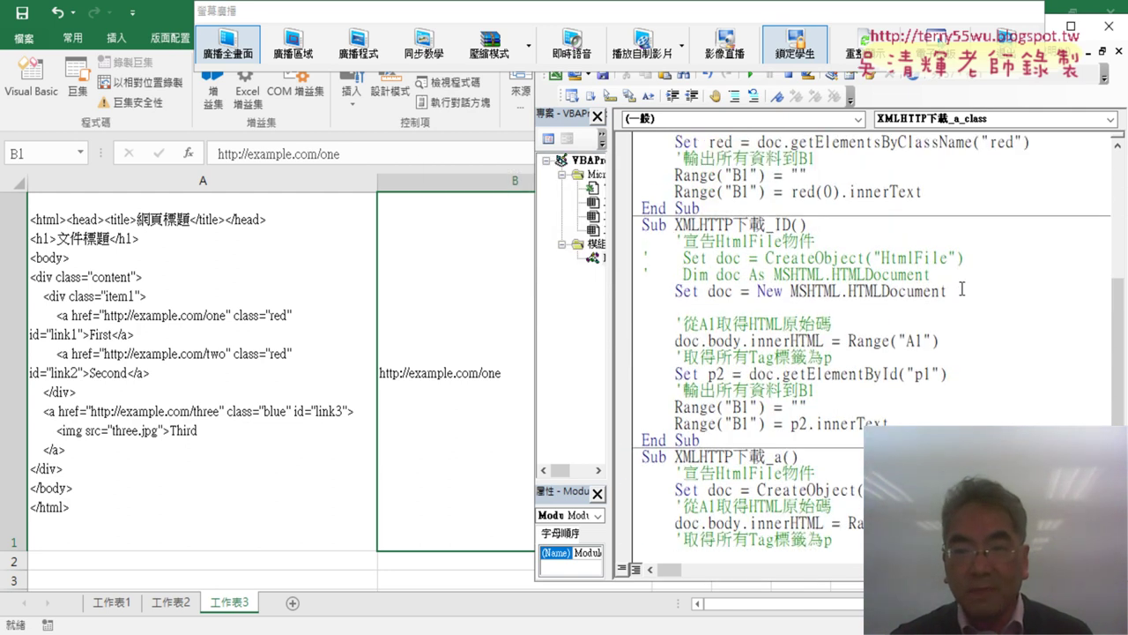
scroll(961, 280, up, 2)
scroll(961, 280, up, 2)
drag(948, 257, 643, 248)
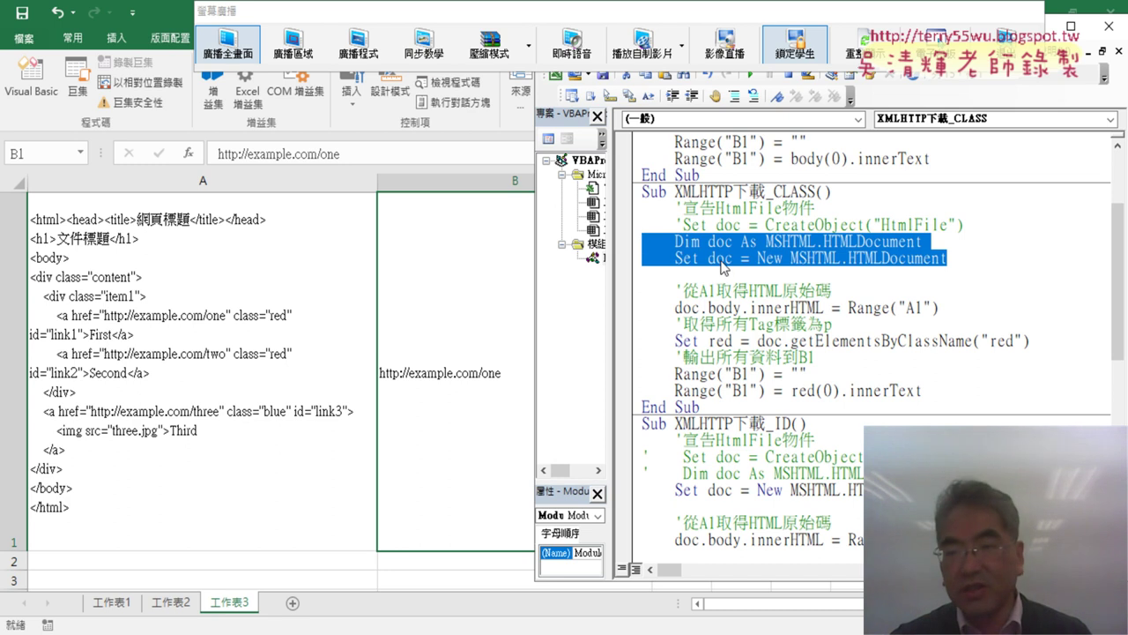
Add a blank line after Set doc = CreateObject("HtmlFile")
scroll(907, 298, down, 4)
scroll(942, 389, down, 5)
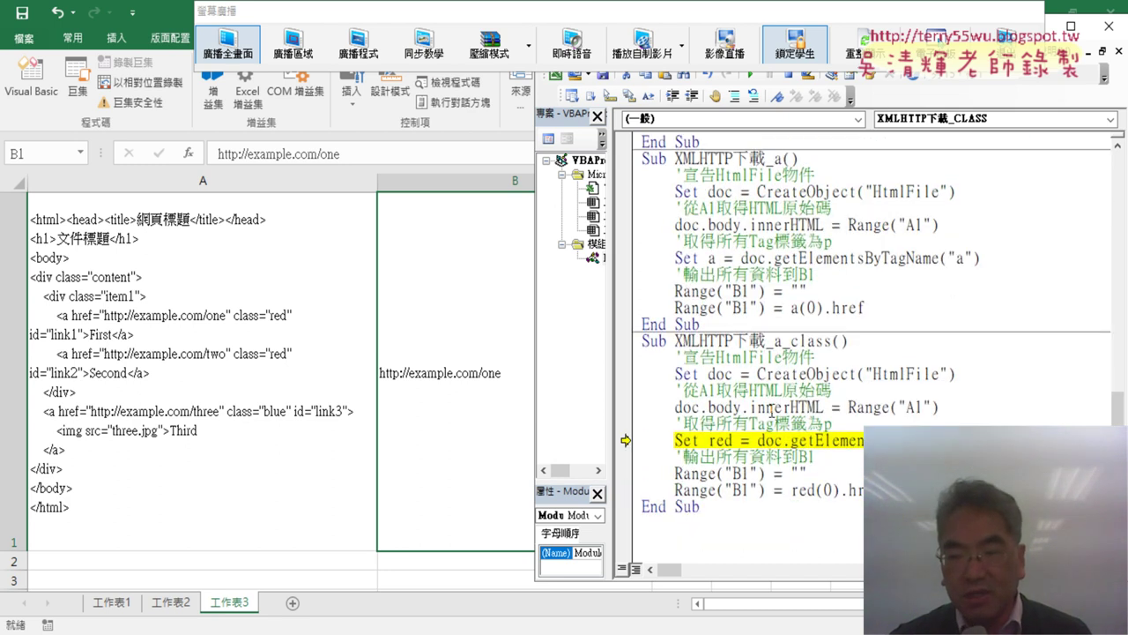
click(970, 374)
key(Return)
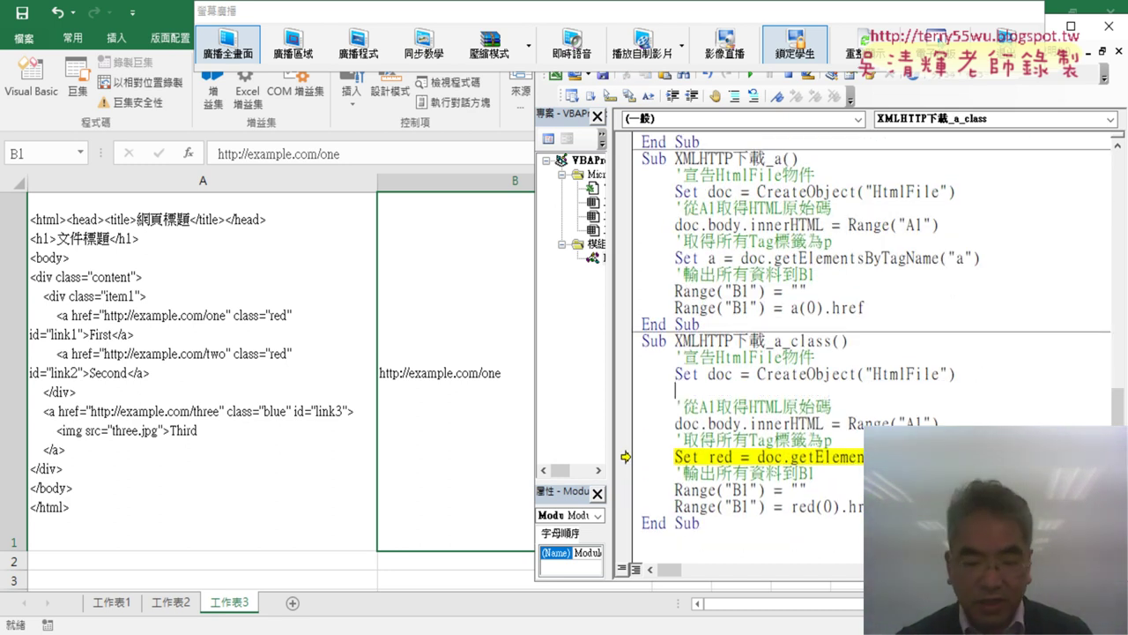
Reset the paused project and add Dim doc As MSHTML.HTMLDocument with Set doc = New MSHTML.HTMLDocument
click(983, 359)
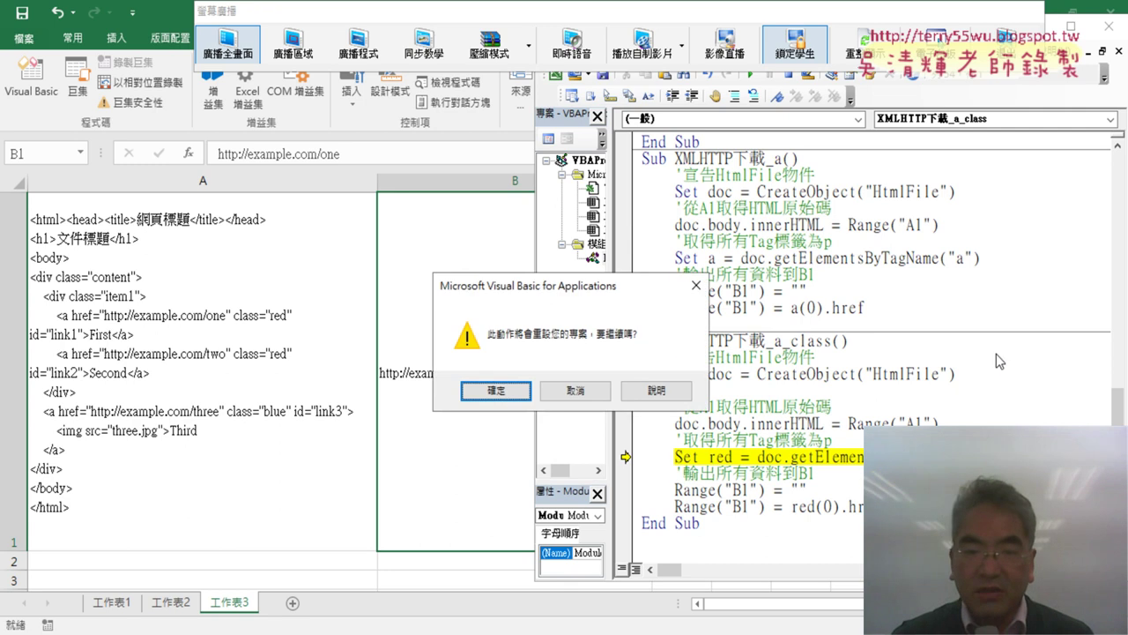
key(Return)
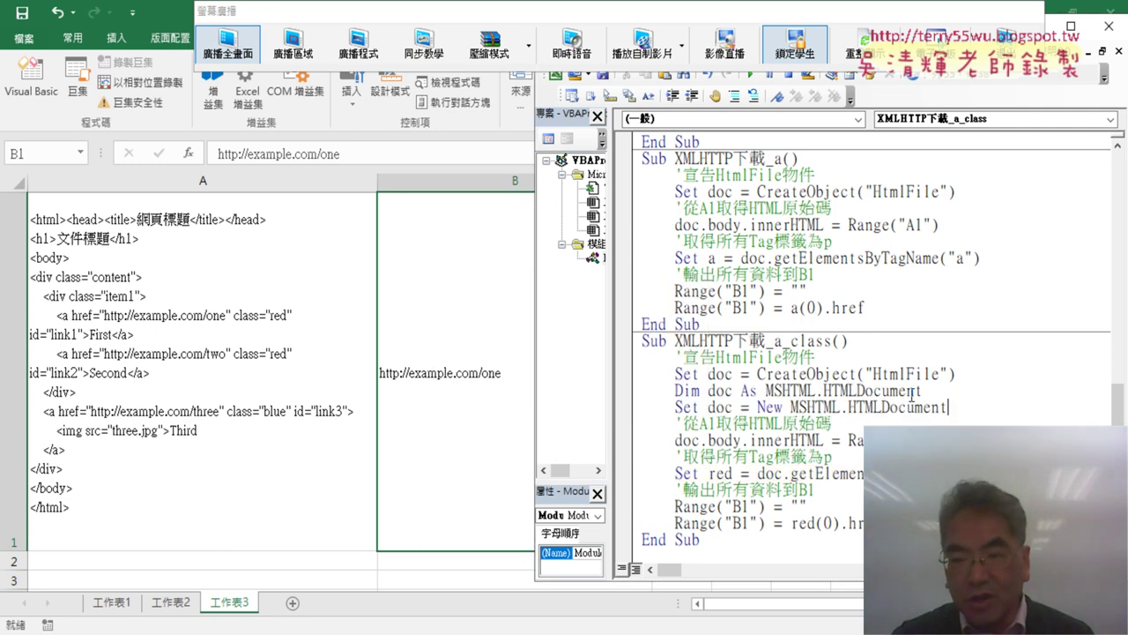
mouse_move(922, 391)
mouse_down()
mouse_move(633, 397)
mouse_move(633, 374)
mouse_up()
click(701, 381)
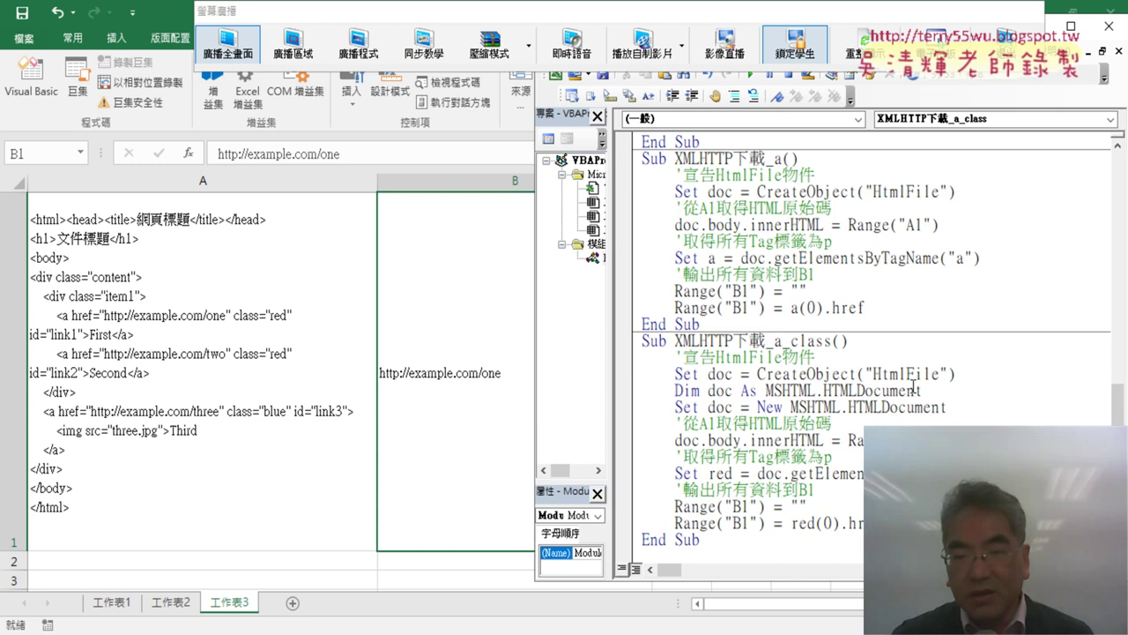
drag(922, 391, 636, 388)
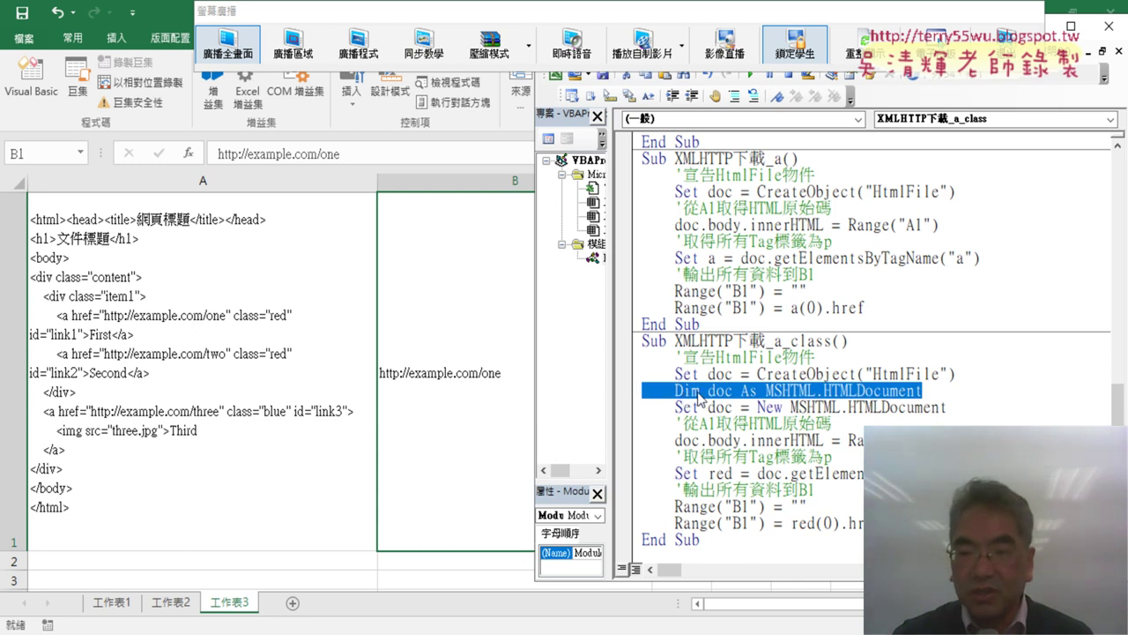
drag(922, 390, 632, 374)
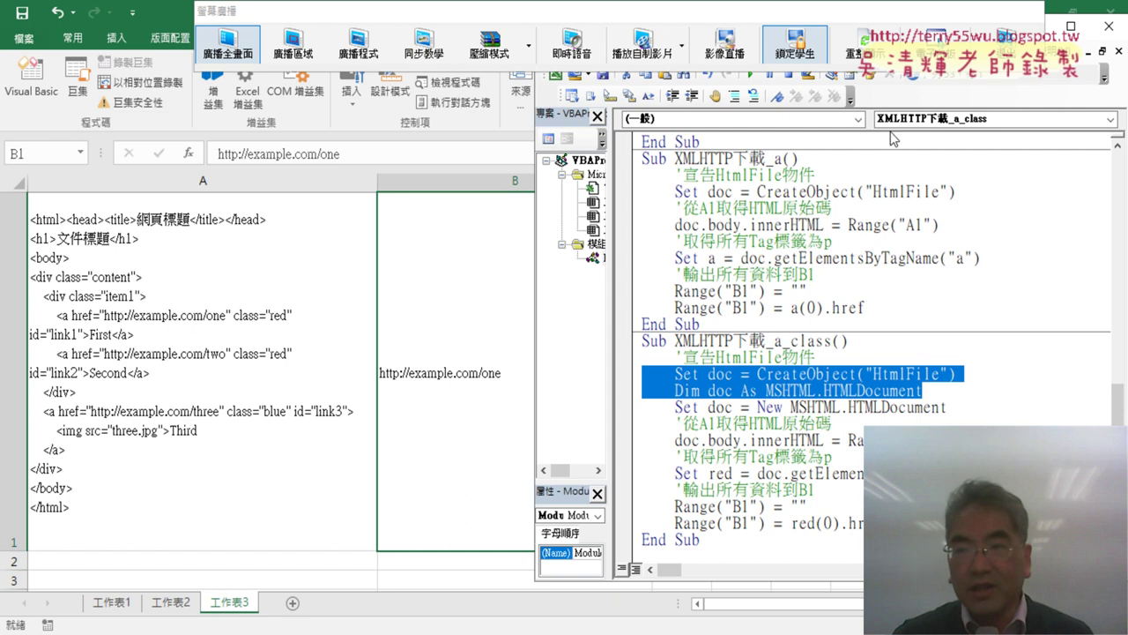
click(917, 18)
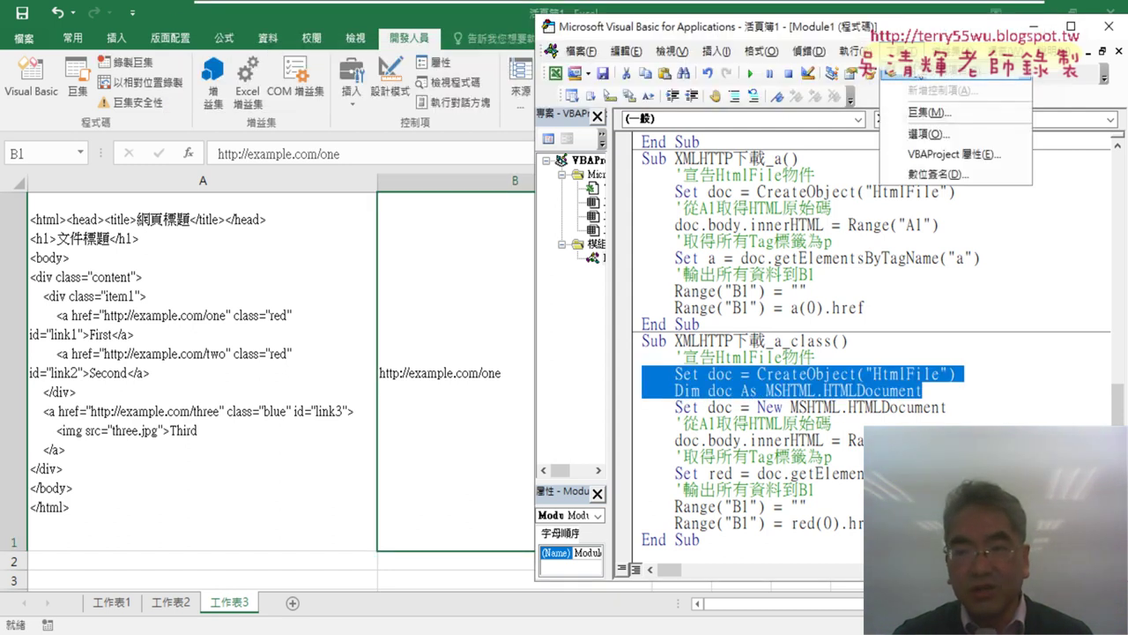
Open Tools > References and mark the New MSHTML.HTMLDocument line as step 1
click(901, 194)
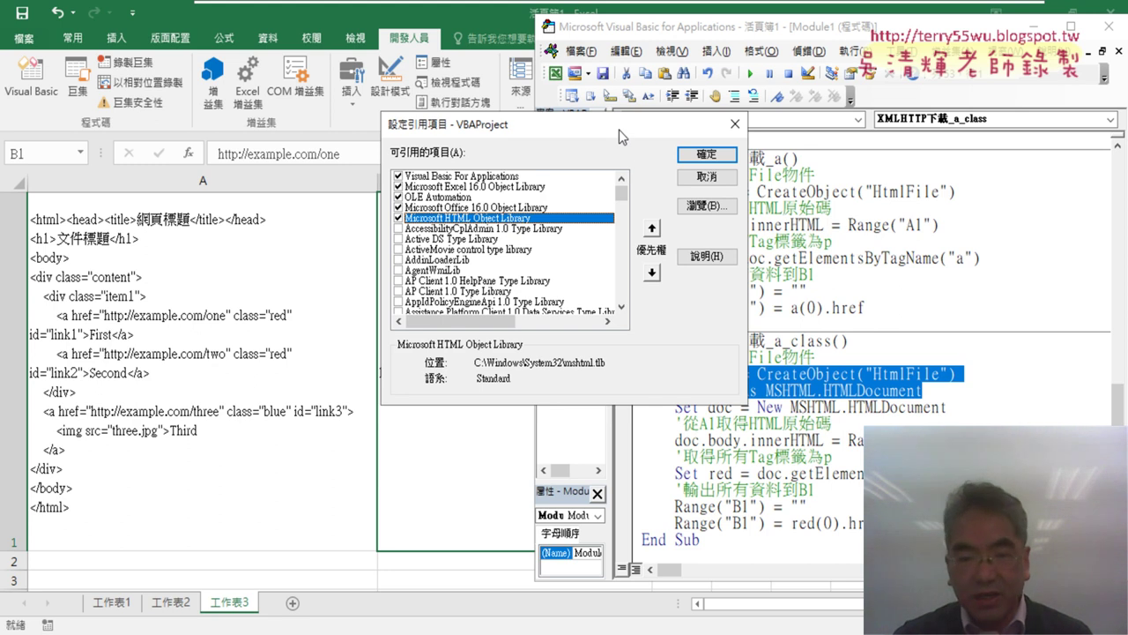
drag(618, 136, 574, 99)
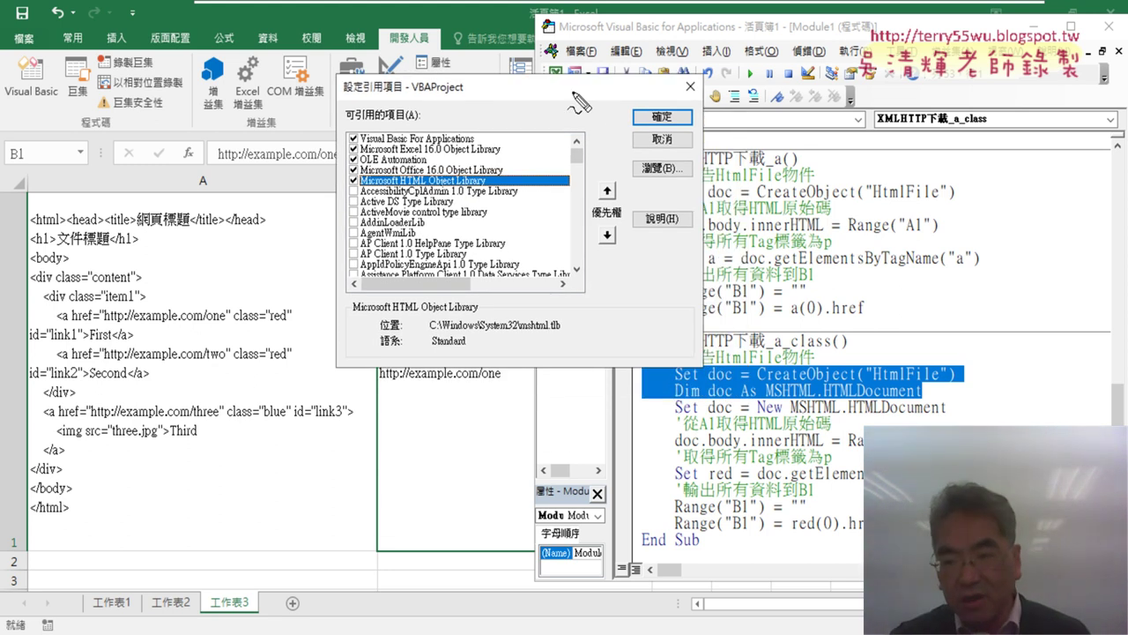
mouse_move(938, 412)
mouse_down()
mouse_move(781, 412)
mouse_move(947, 418)
mouse_up()
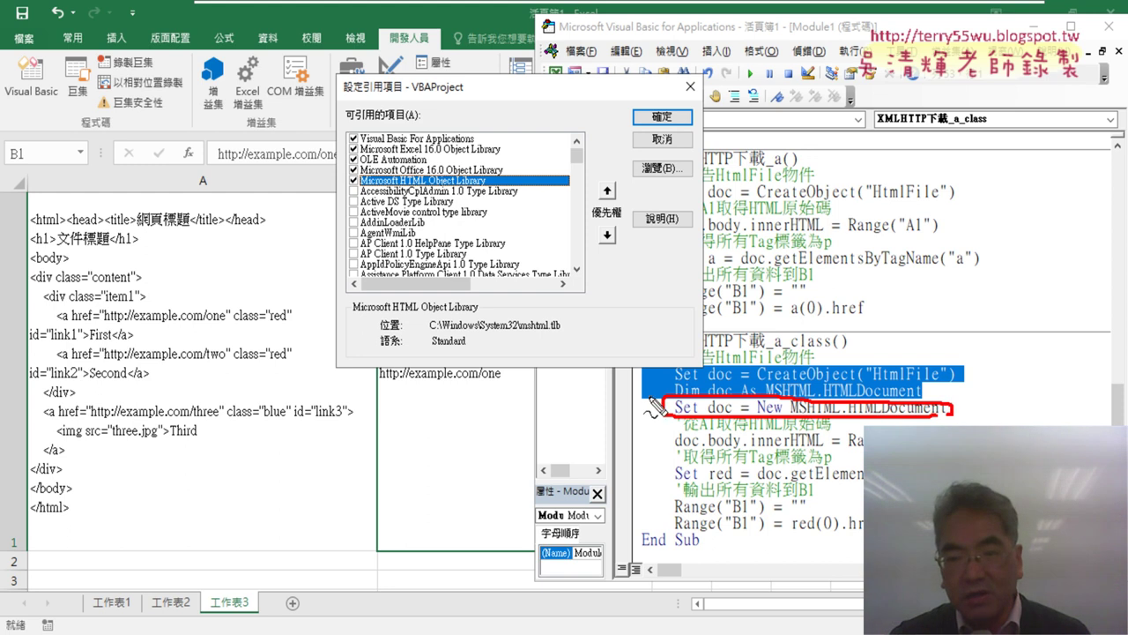
drag(653, 401, 647, 415)
click(657, 413)
Mark the checked Microsoft HTML Object Library as step 2, then close References with OK
drag(490, 196, 514, 173)
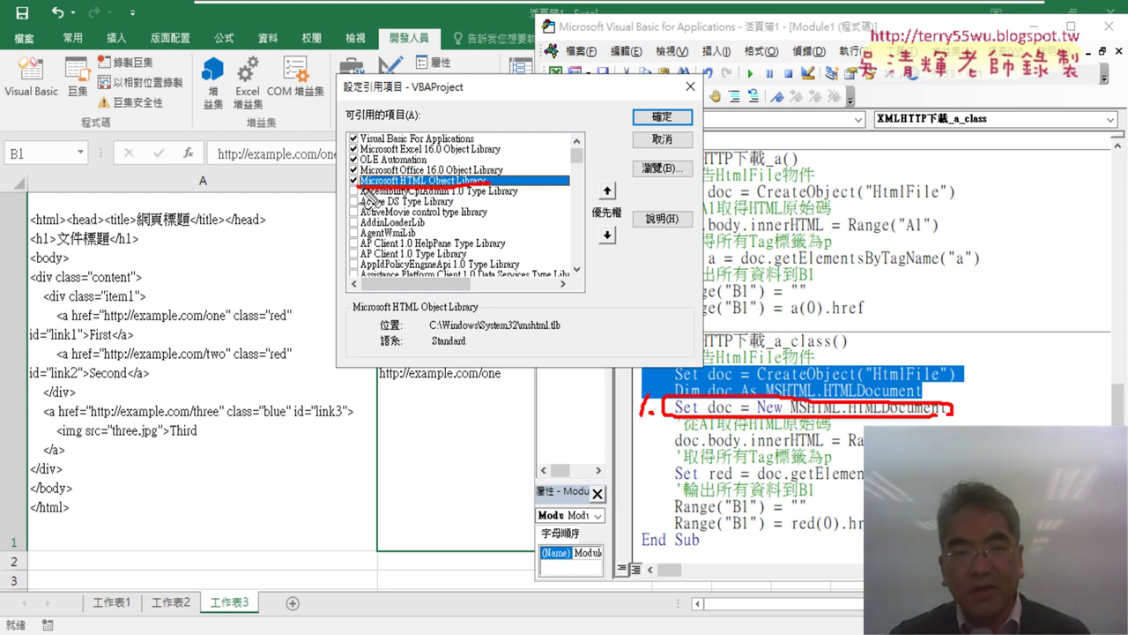
drag(300, 174, 314, 186)
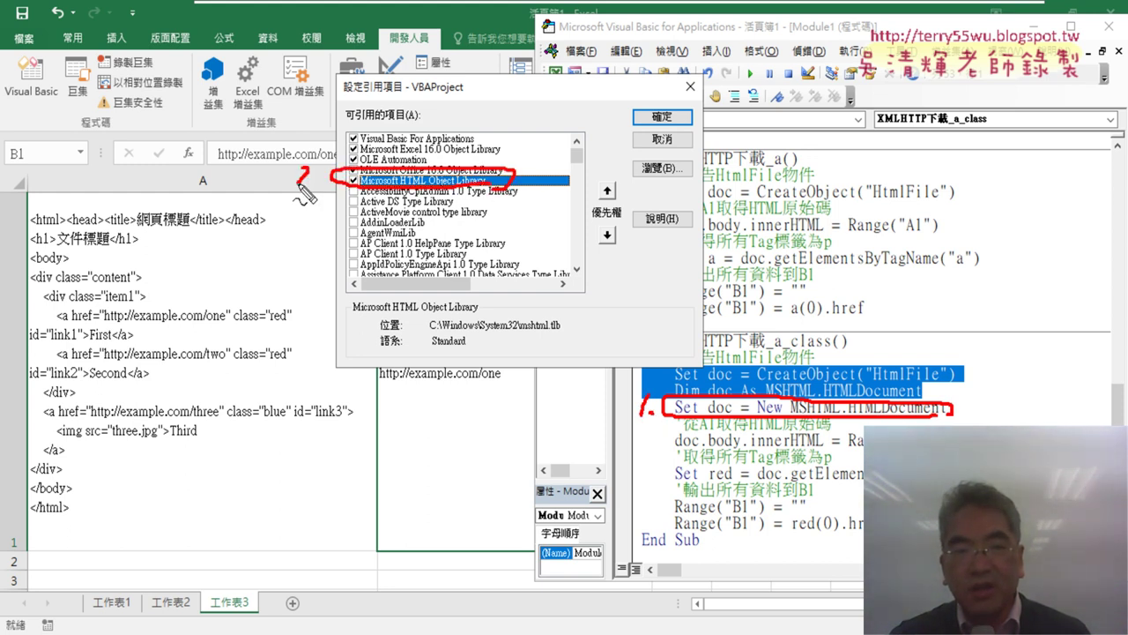
click(320, 182)
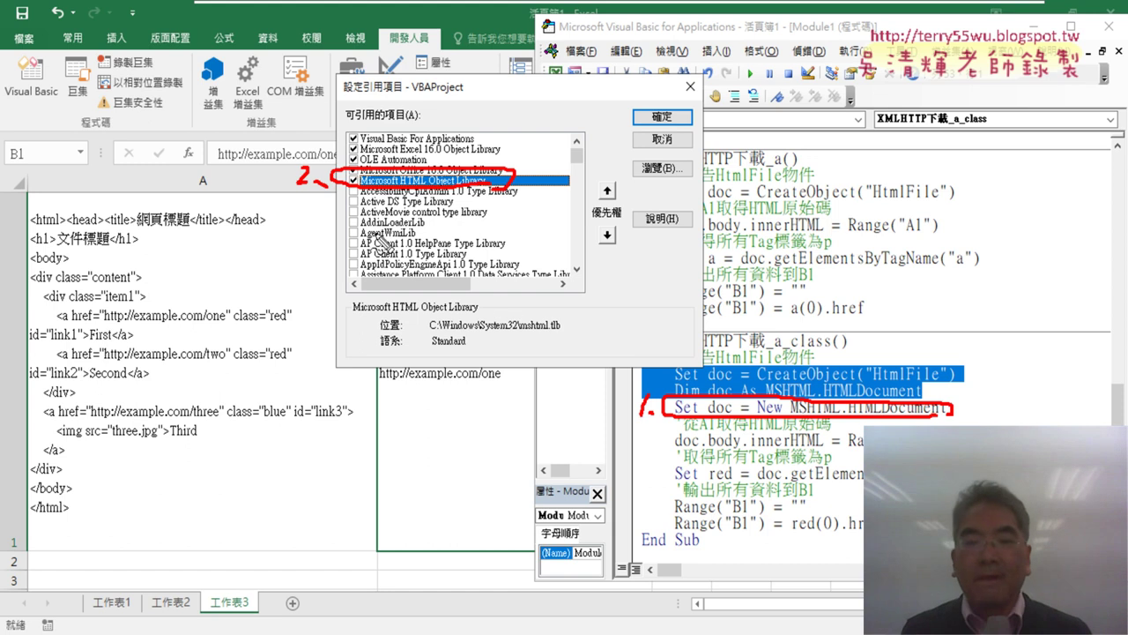
key(Escape)
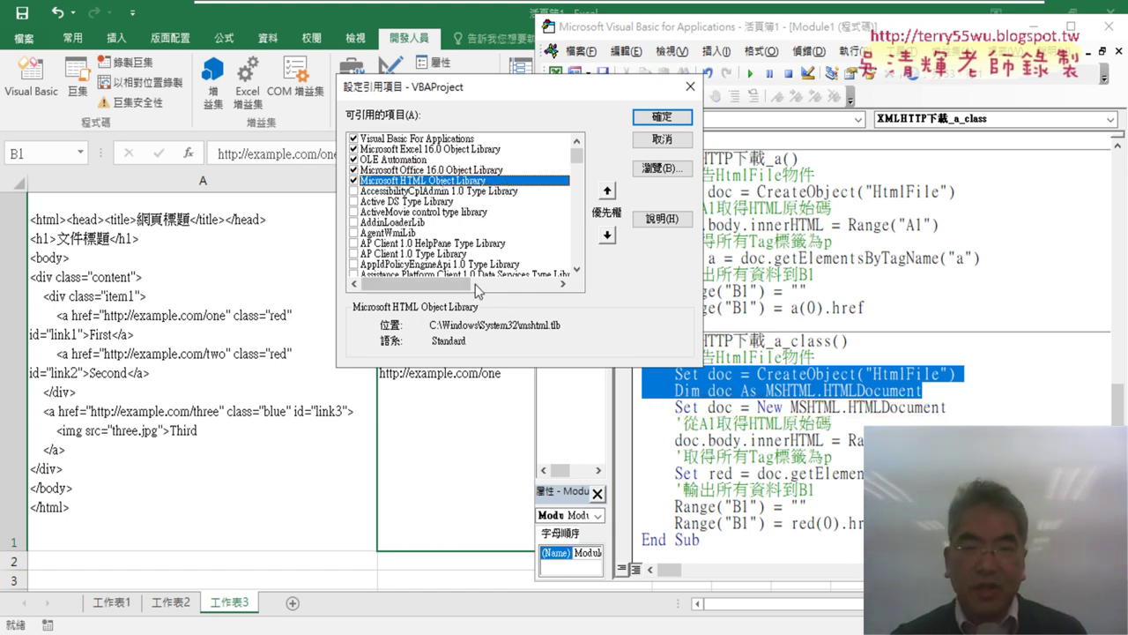
click(685, 124)
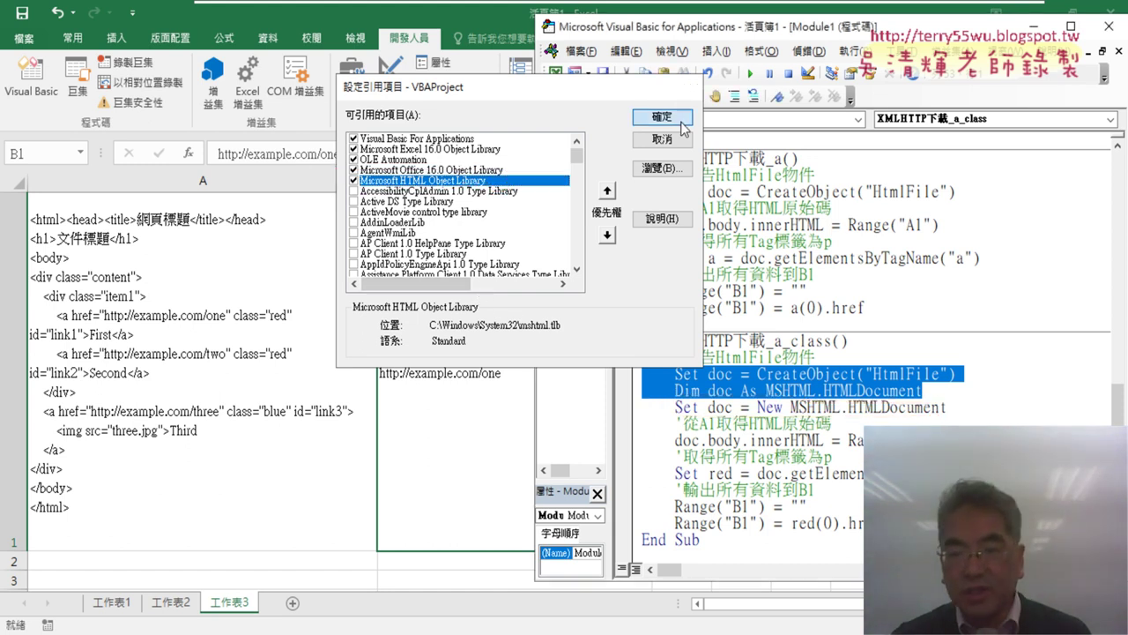
drag(929, 393, 640, 372)
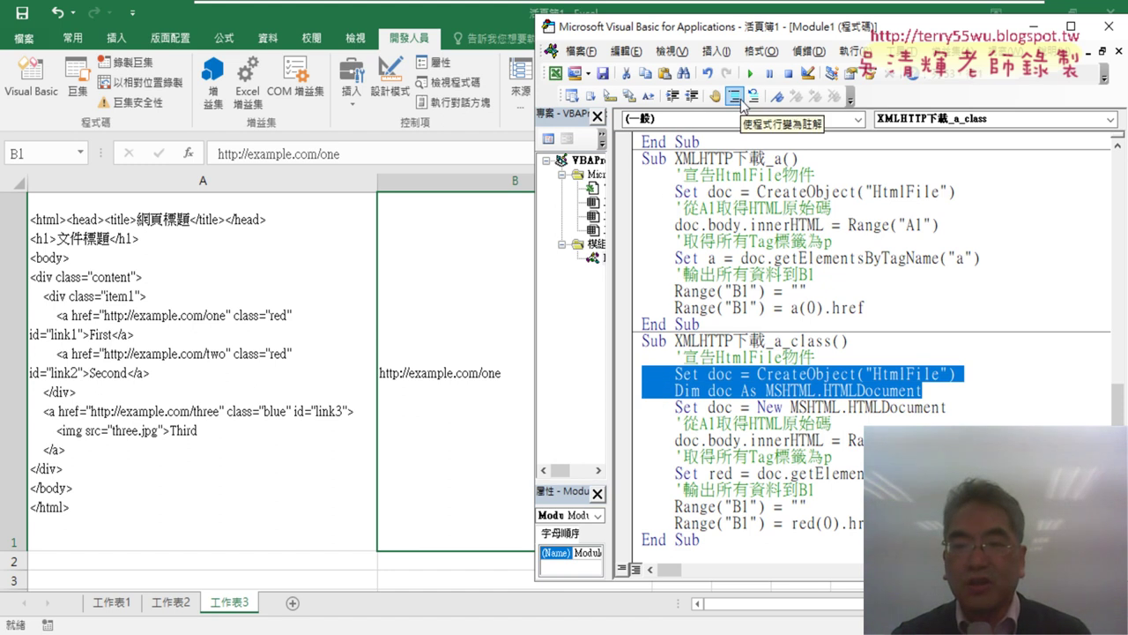
Comment out the CreateObject and Dim doc lines, then step the macro until error 438 and debug
click(752, 96)
click(729, 407)
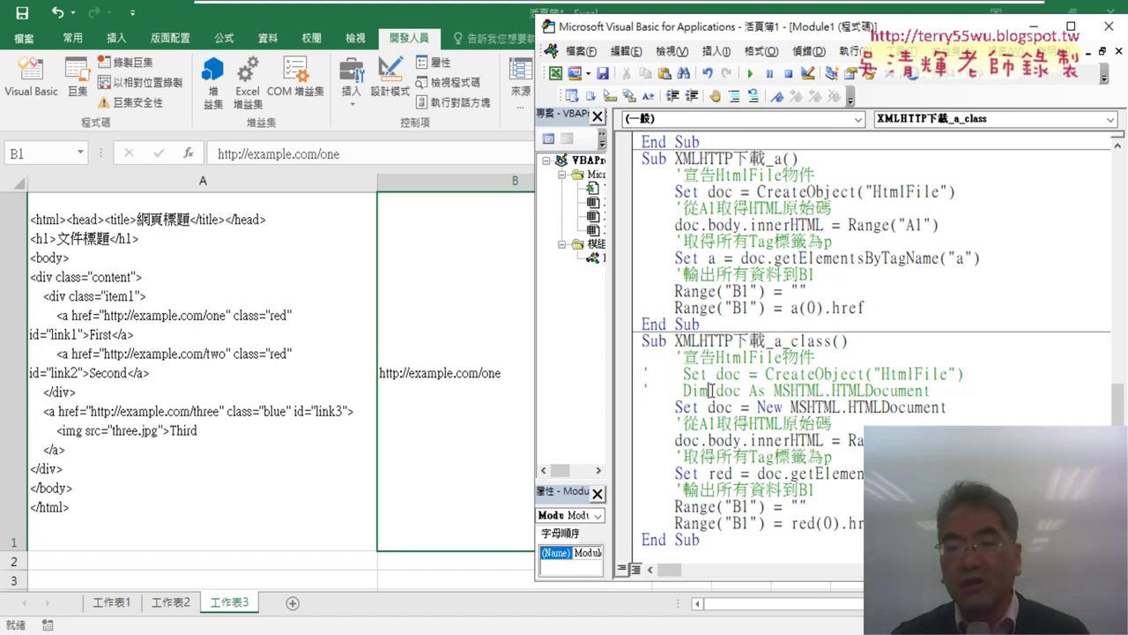
double_click(702, 390)
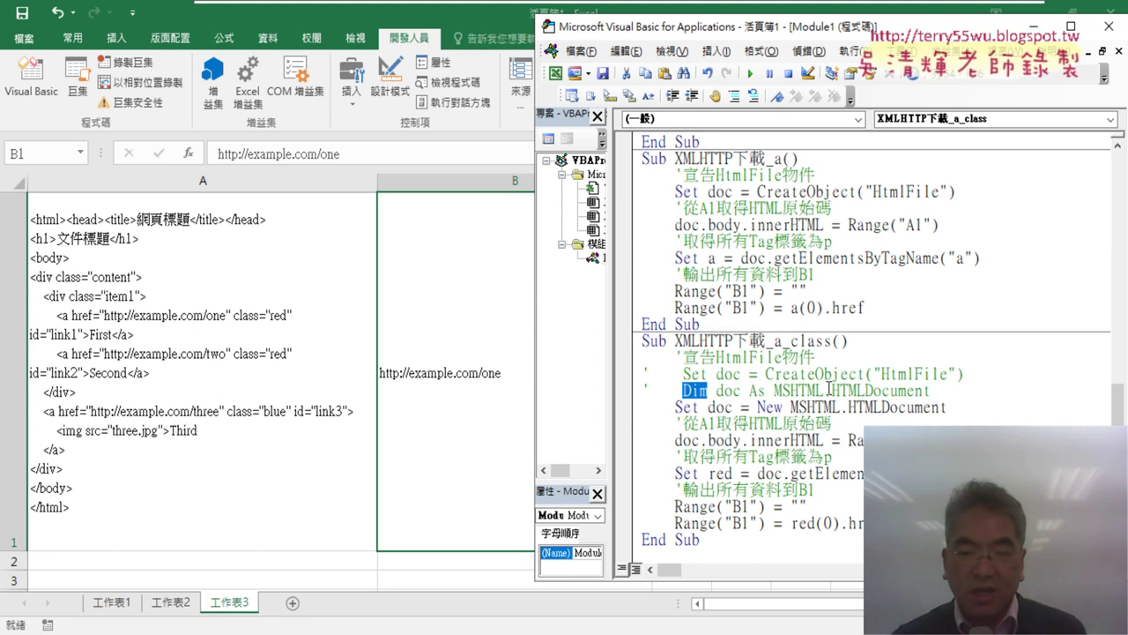
click(830, 389)
key(F8)
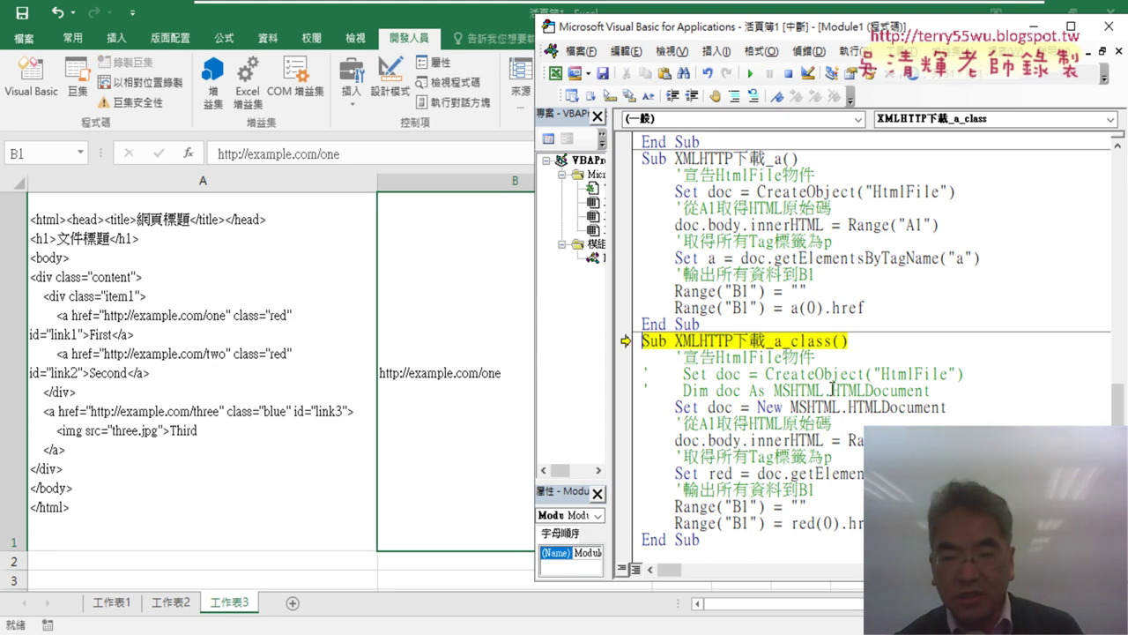
key(F8)
key(F8)
key(F8)
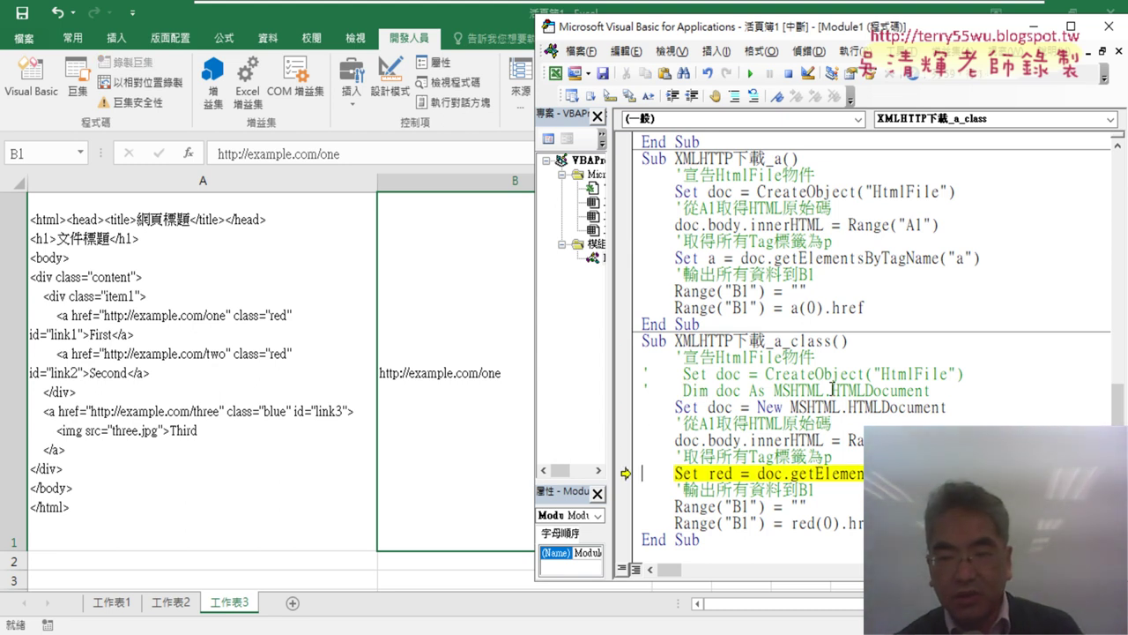
key(F8)
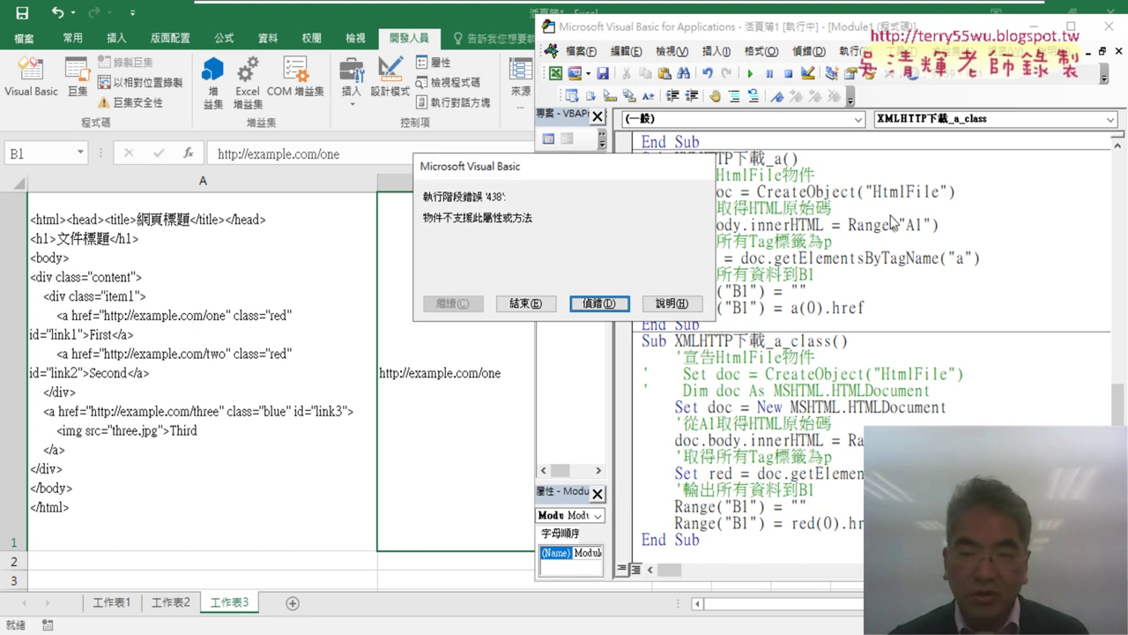
click(599, 303)
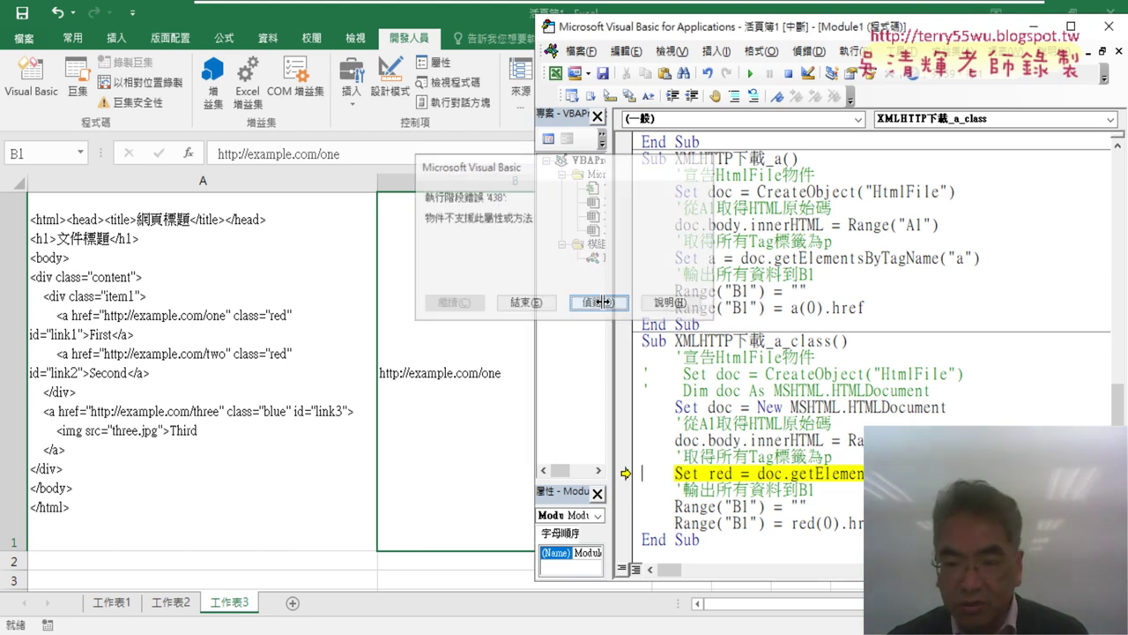
Uncomment the Dim doc As MSHTML.HTMLDocument line, reset, and restart stepping to Set doc = New
click(647, 390)
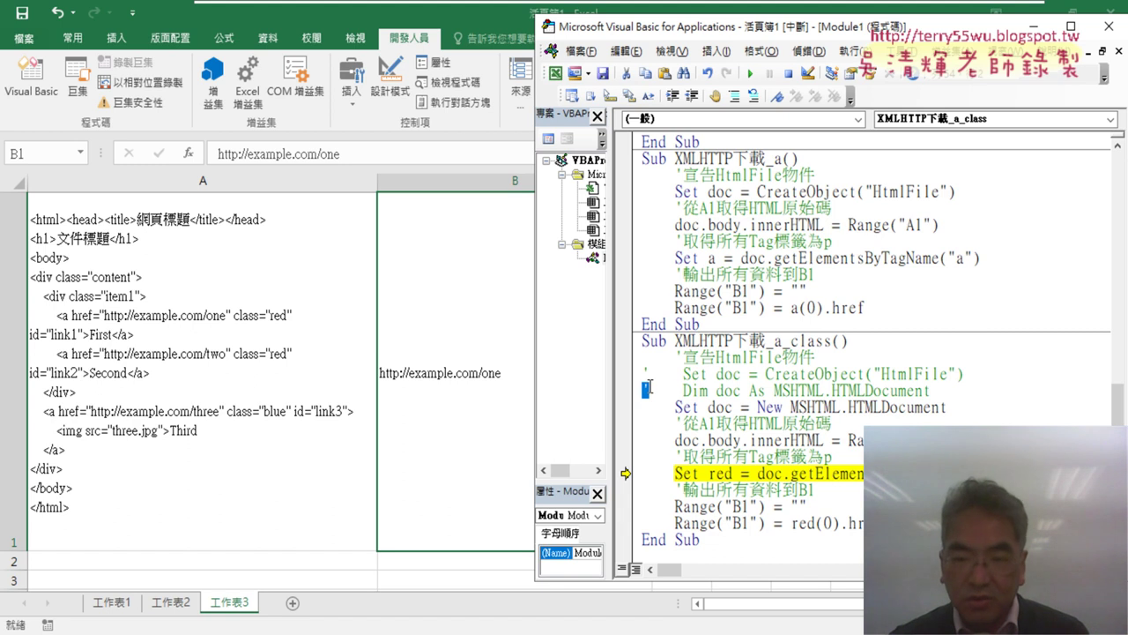
key(Delete)
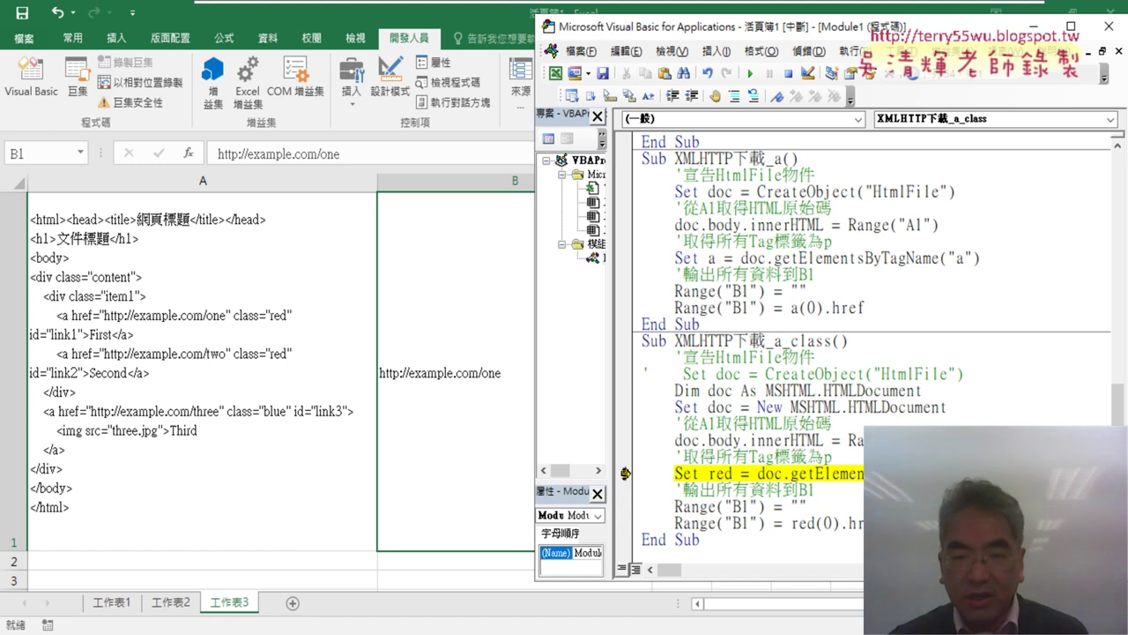
click(496, 392)
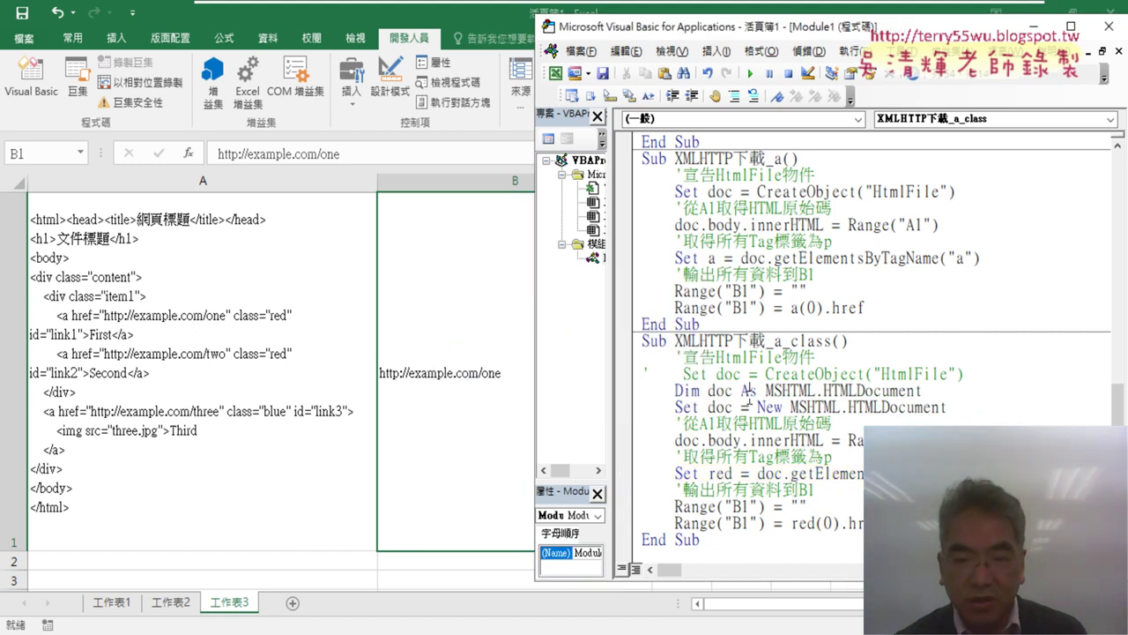
key(F8)
key(F8)
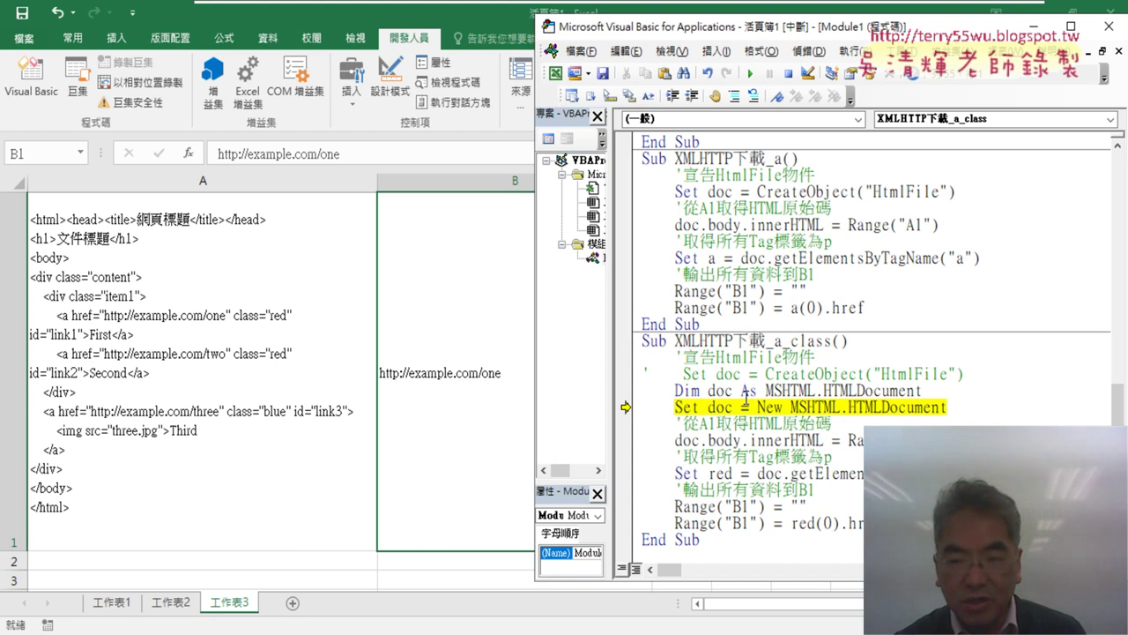
key(F8)
key(F8)
key(F8)
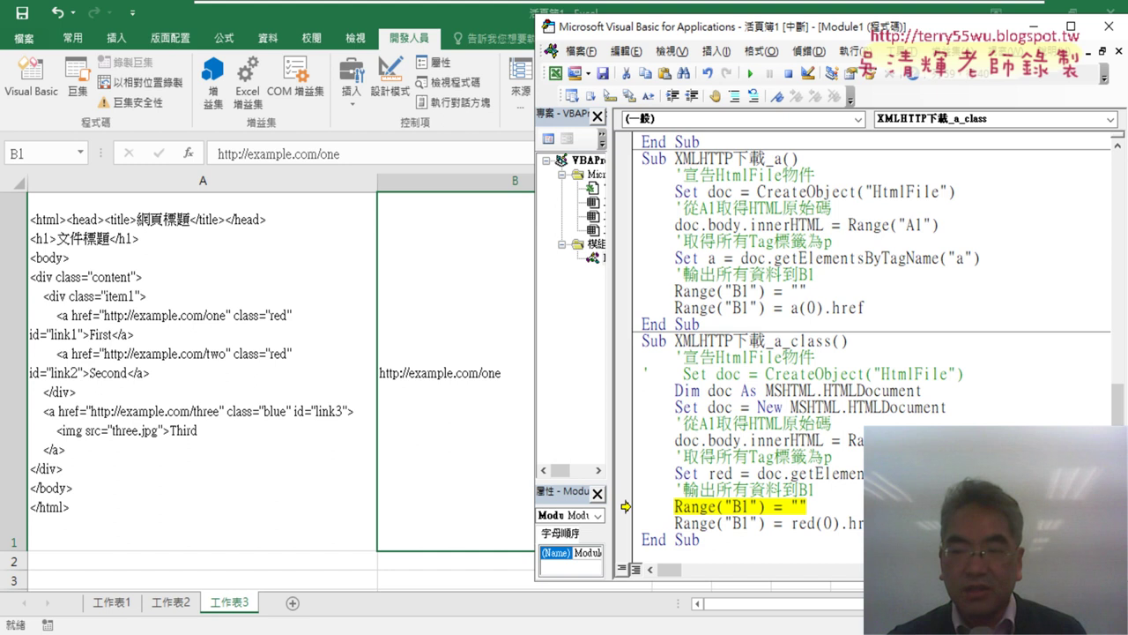
drag(927, 390, 629, 394)
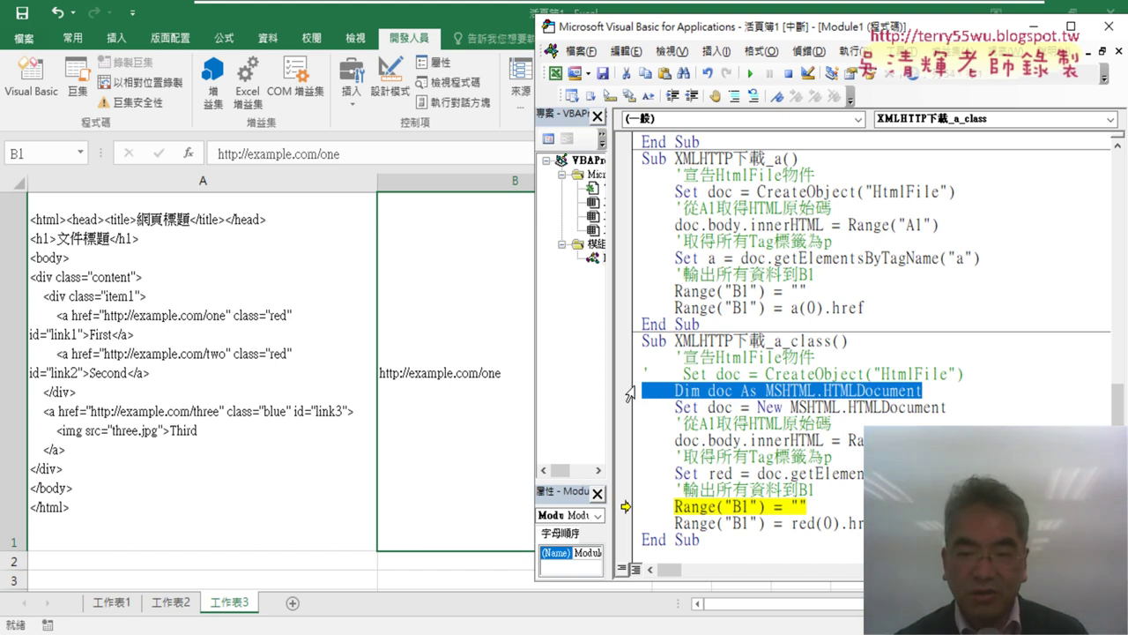
key(F8)
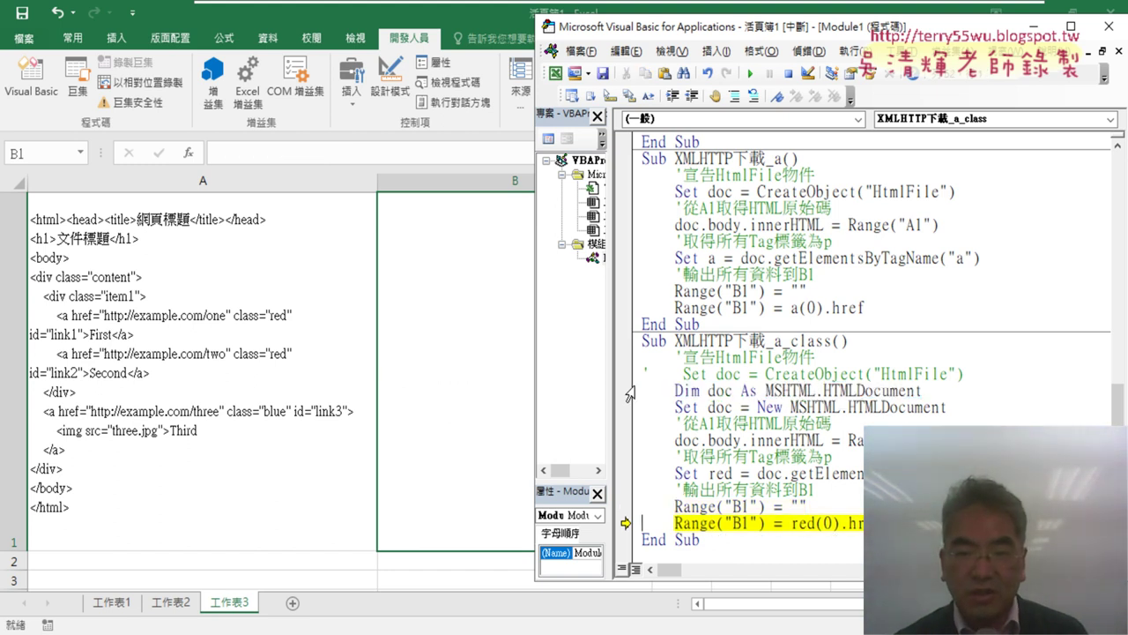
key(F8)
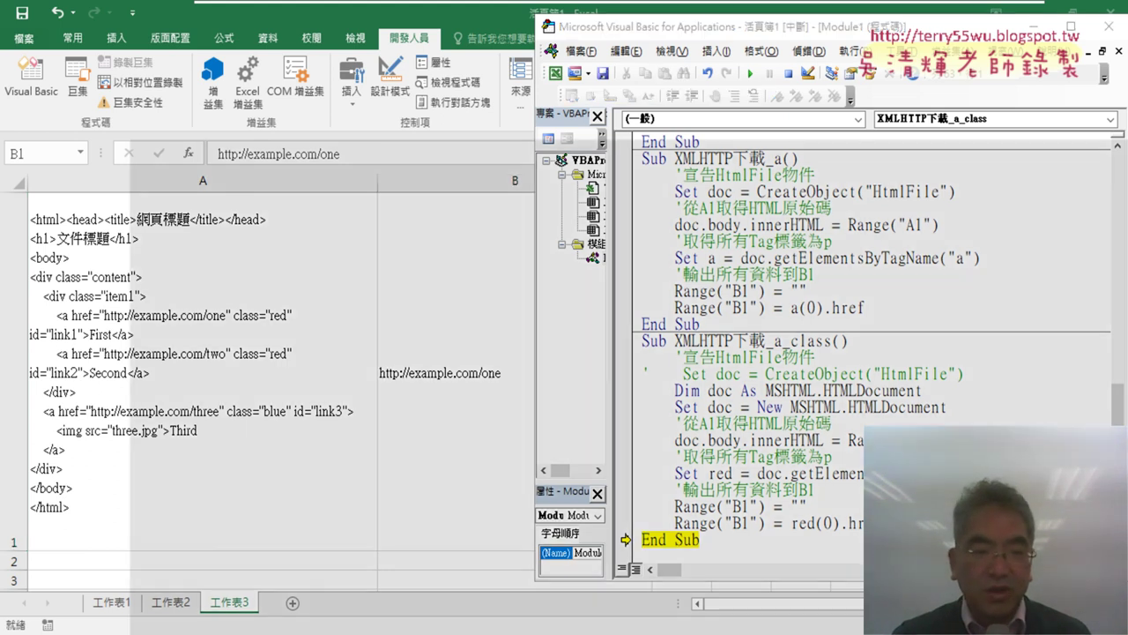
Highlight exercise #3 on getting all class red hyperlinks, then minimize Chrome back to Excel
scroll(382, 441, down, 2)
scroll(343, 294, down, 2)
click(336, 275)
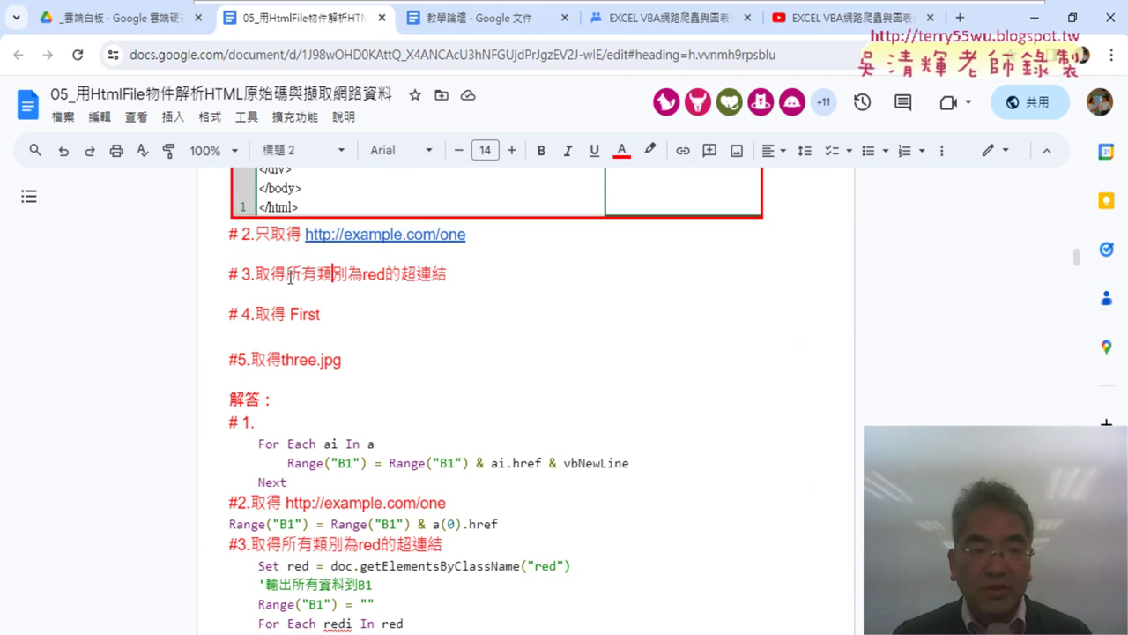
drag(257, 268, 443, 279)
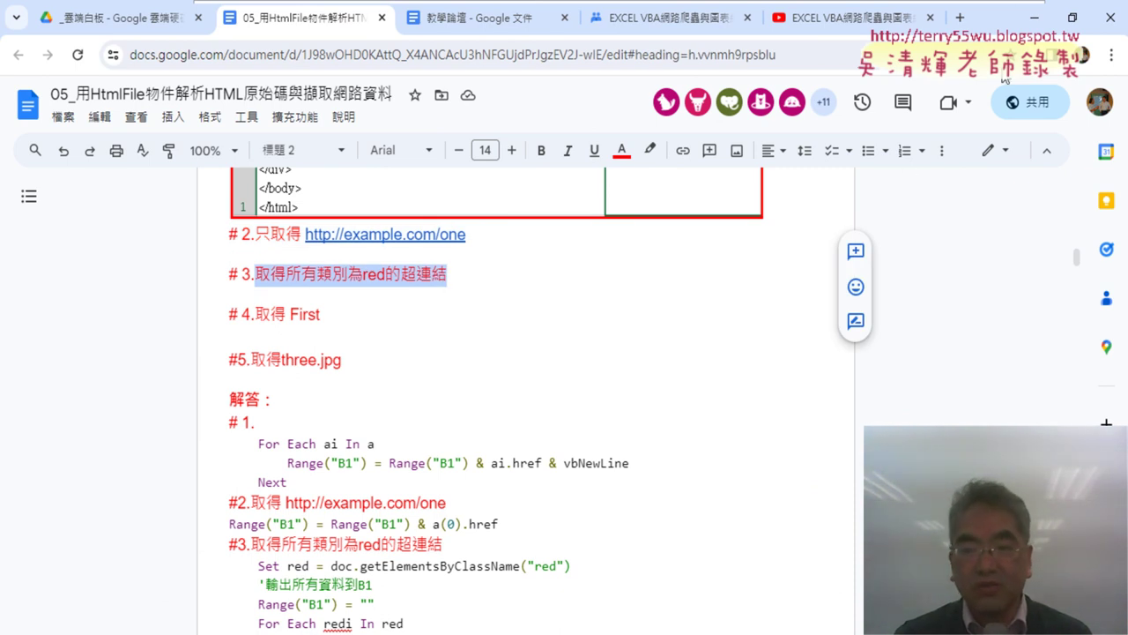
click(1035, 24)
scroll(741, 352, down, 1)
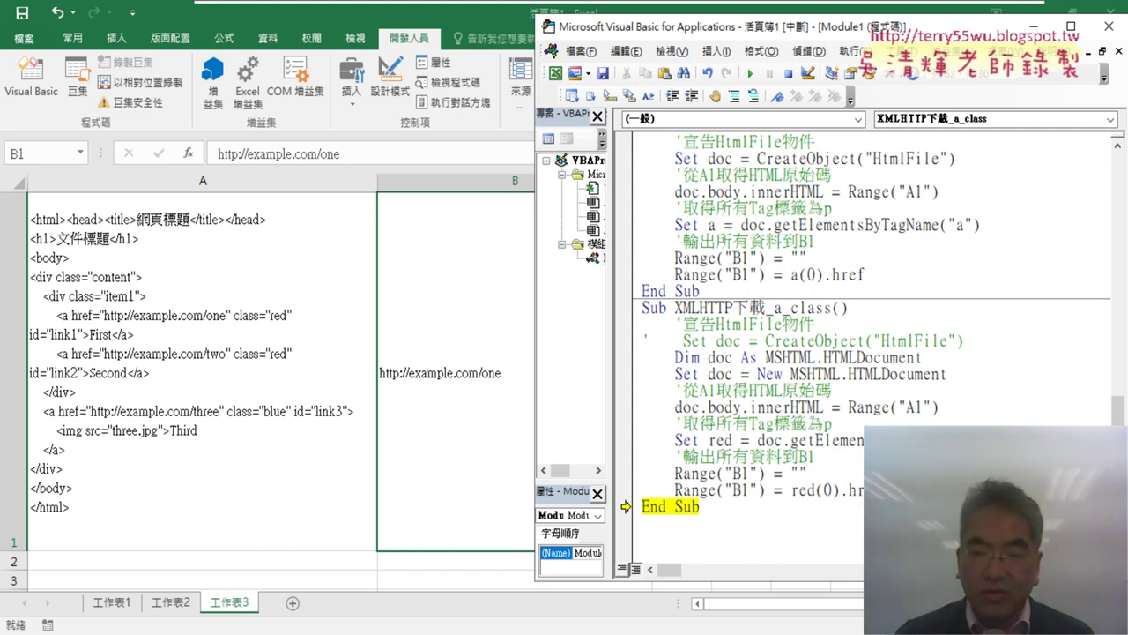
Copy the red(0).href line onto a new line before End Sub and change it to red(1)
key(Return)
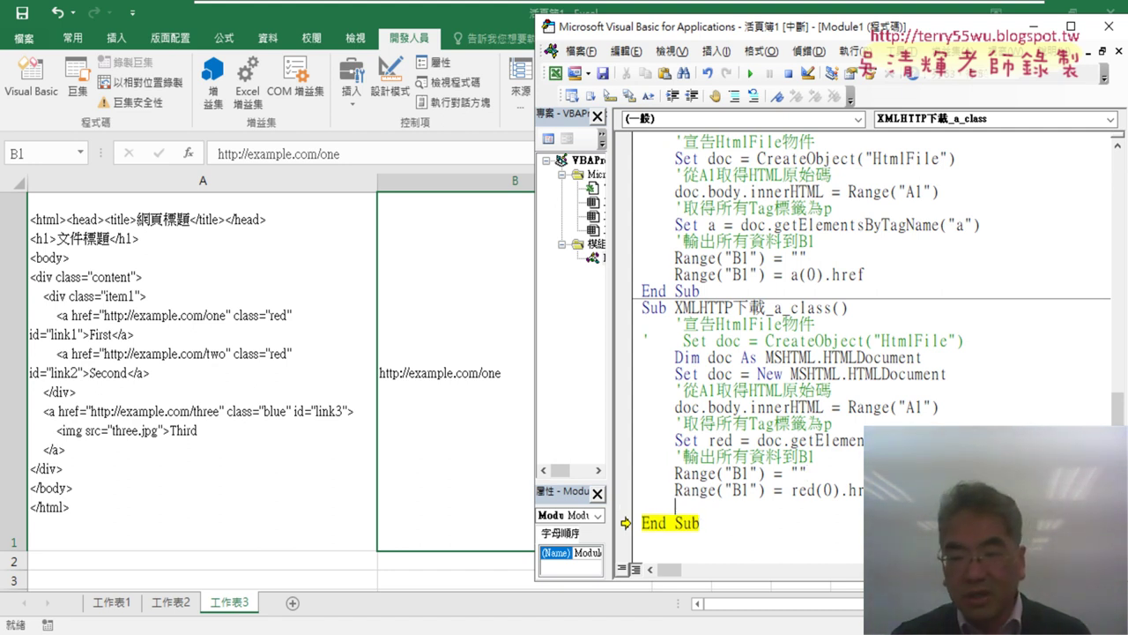
click(619, 488)
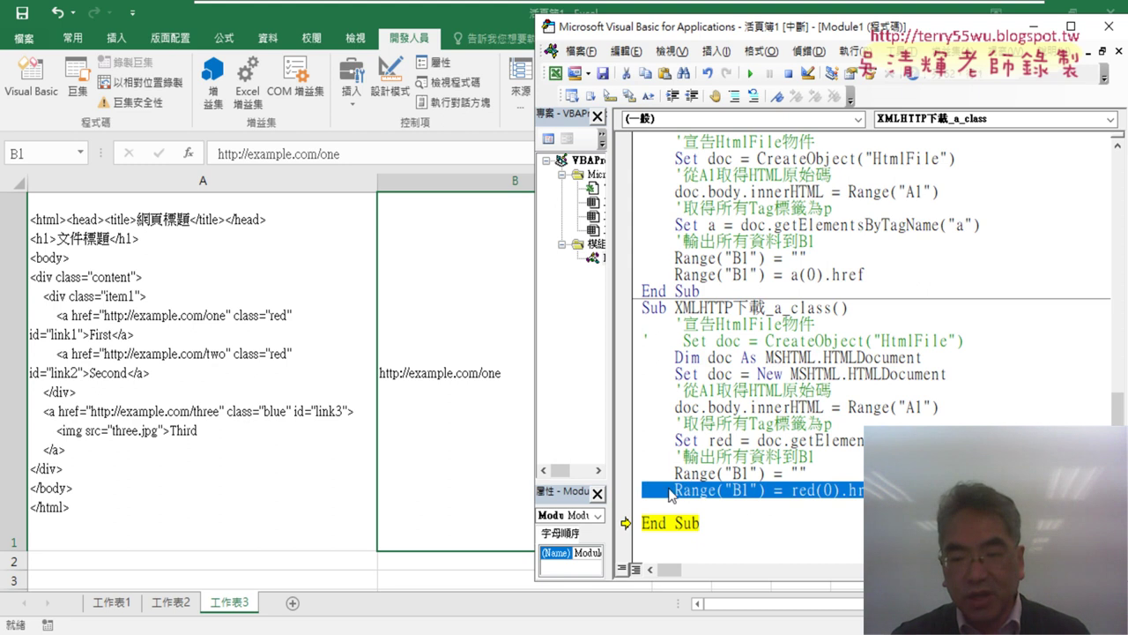
mouse_move(670, 494)
mouse_down()
mouse_move(648, 507)
mouse_move(768, 507)
mouse_up()
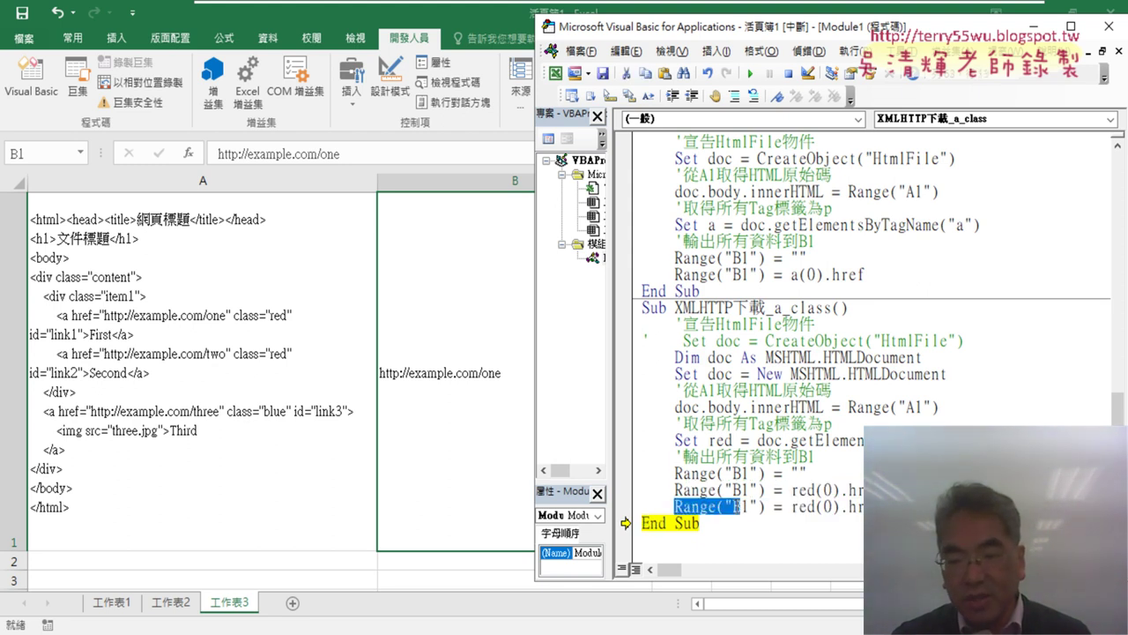
double_click(829, 507)
text(1)
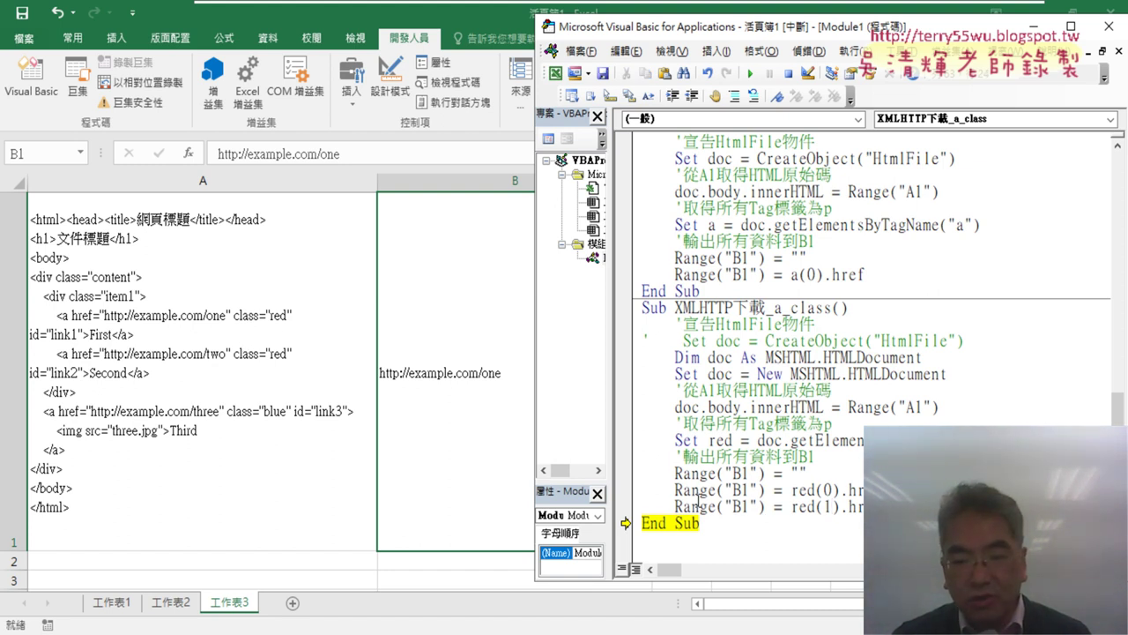
Prefix the new line's value with Range("B1") & so the second link is appended
drag(675, 506, 873, 508)
key(ctrl+c)
key(ctrl+v)
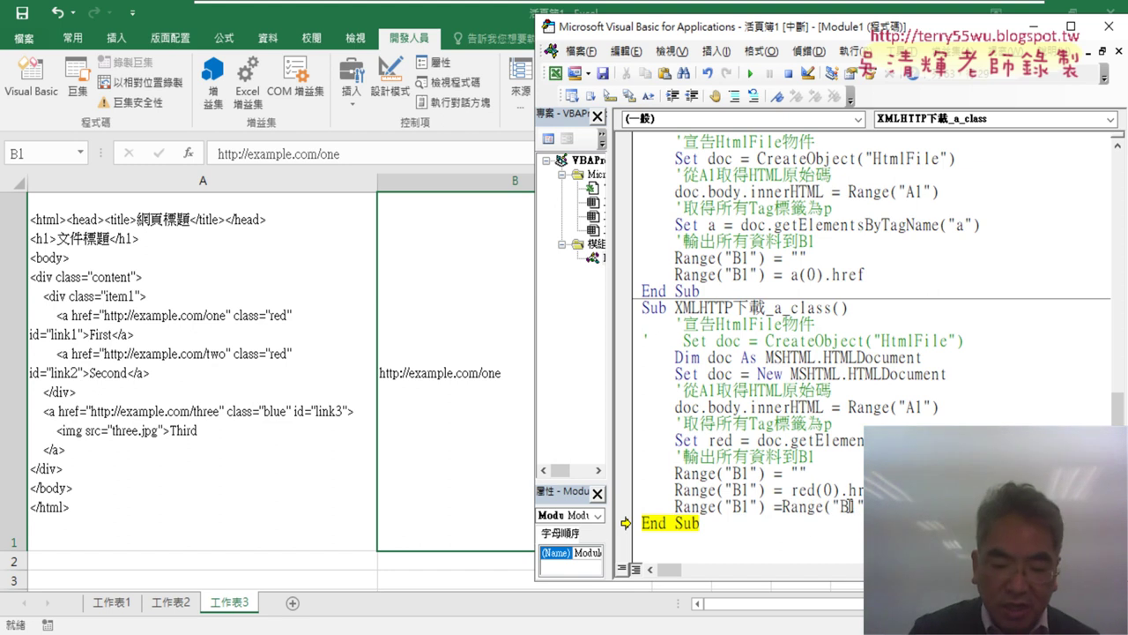
key(ctrl+i)
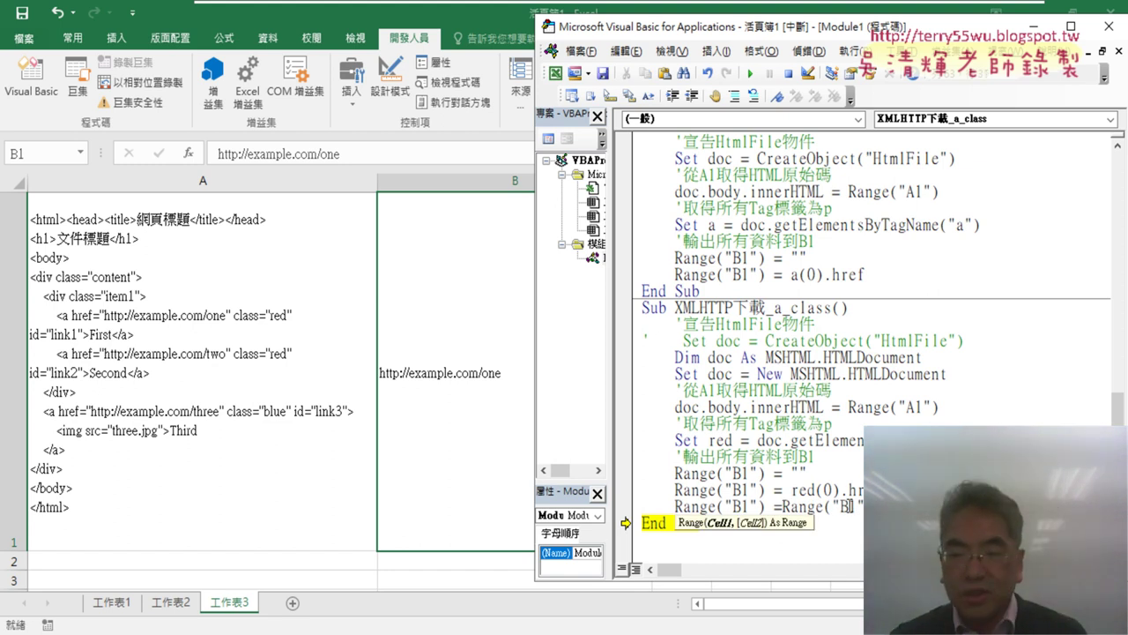
key(Up)
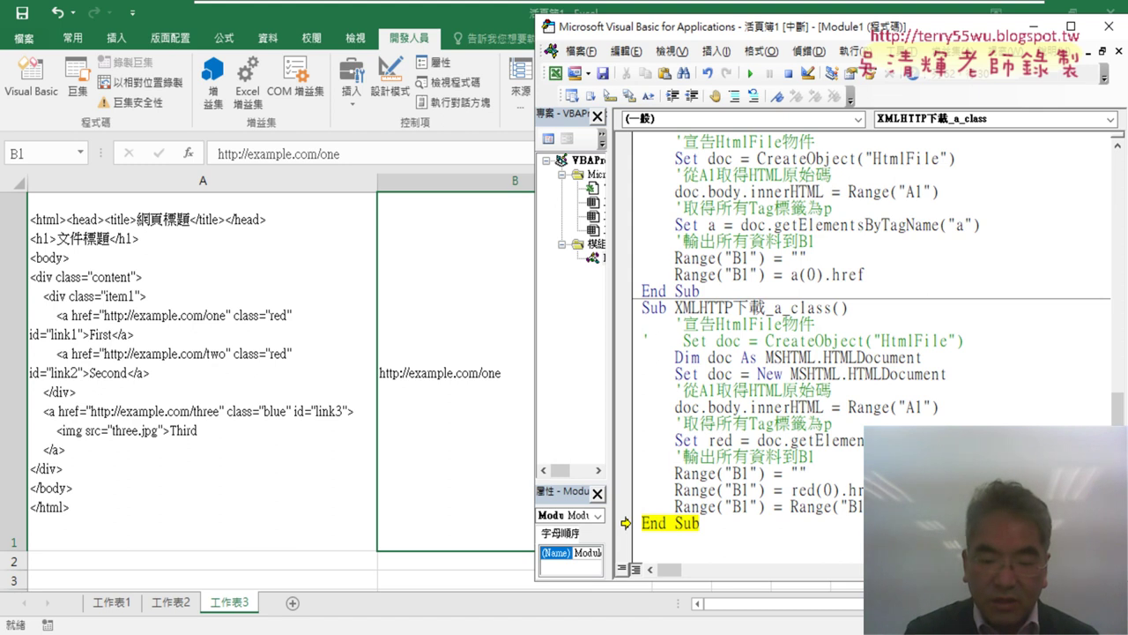
key(ctrl+i)
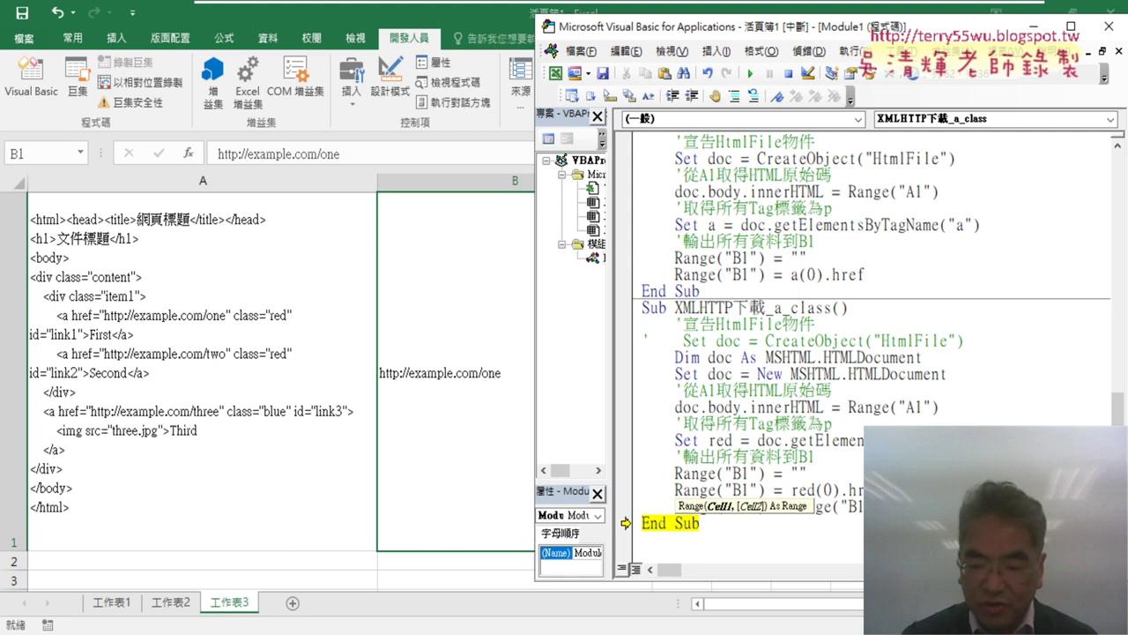
key(Escape)
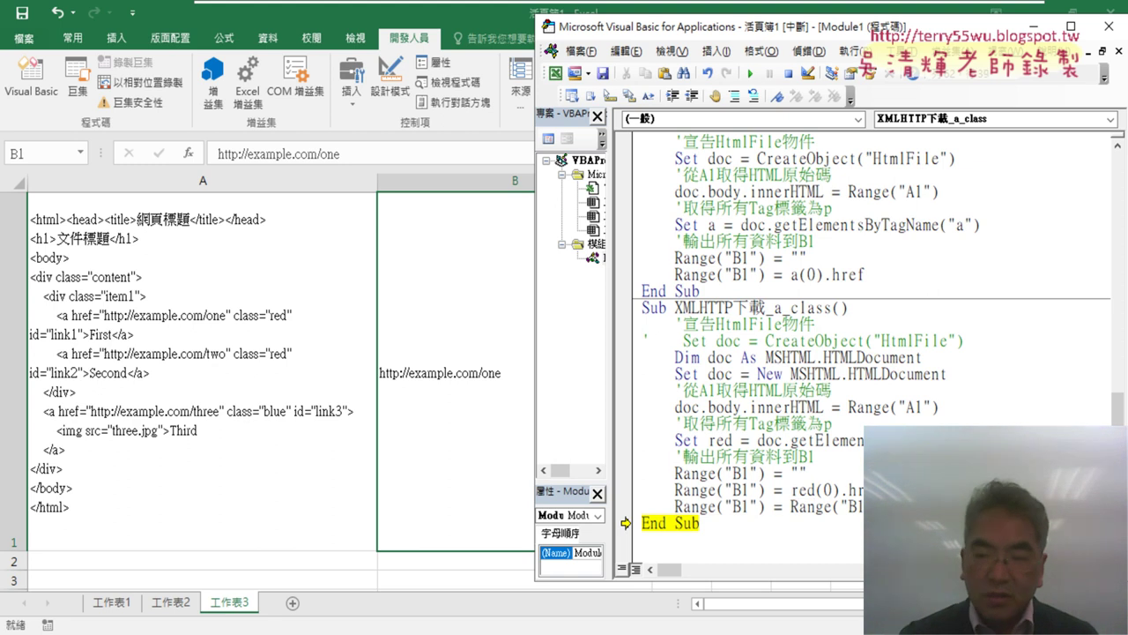
key(ctrl+i)
click(1022, 415)
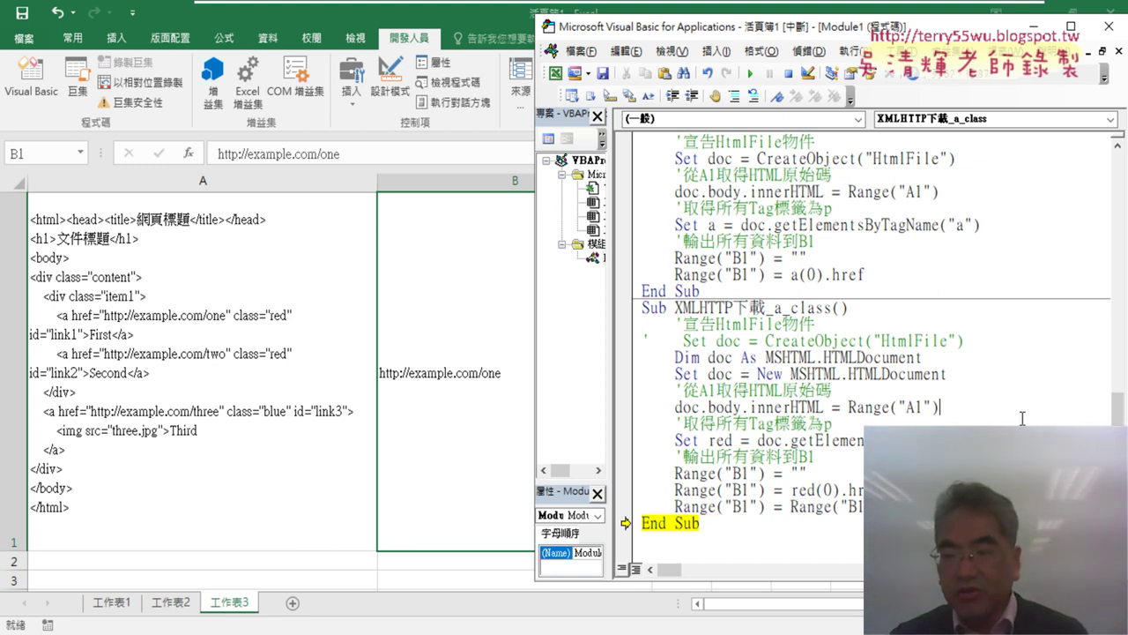
key(shift+Home)
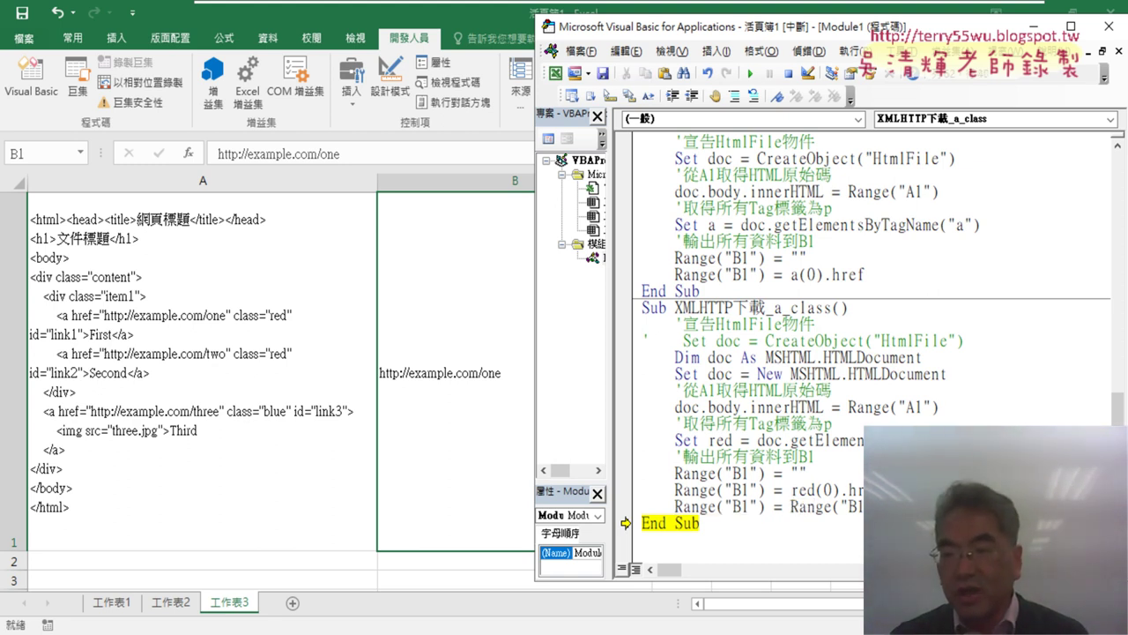
key(shift+End)
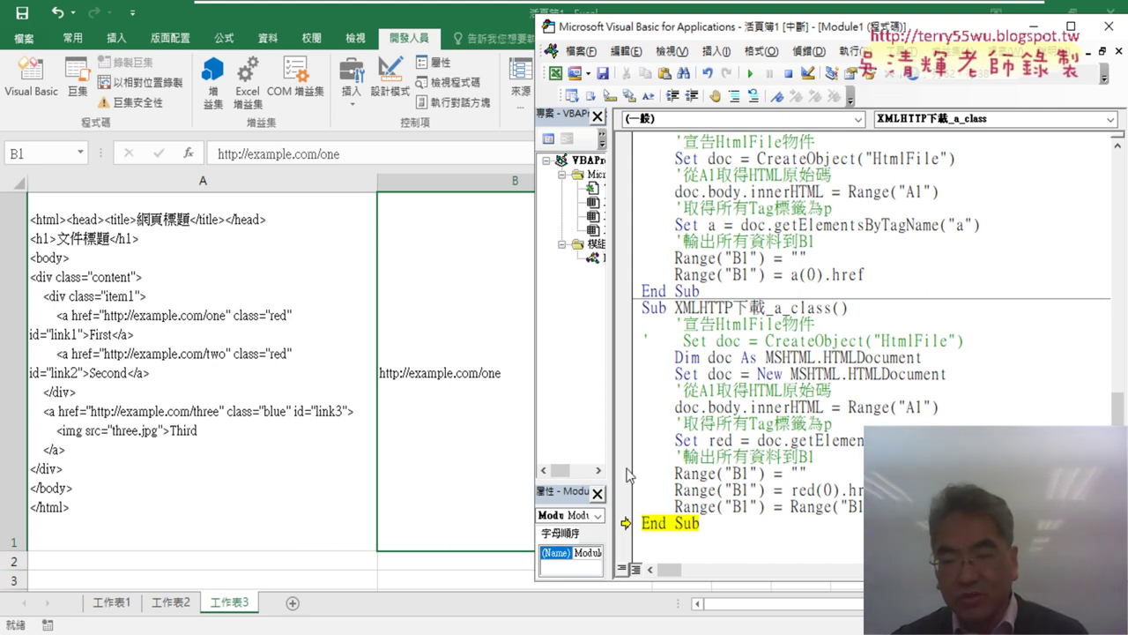
drag(624, 525, 626, 473)
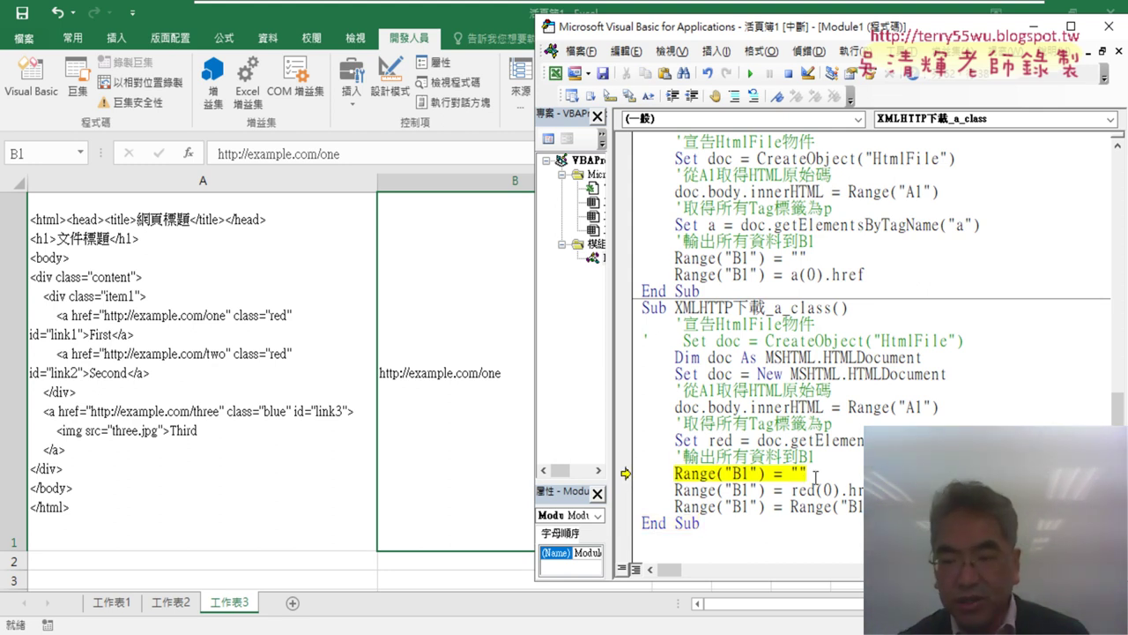
key(F8)
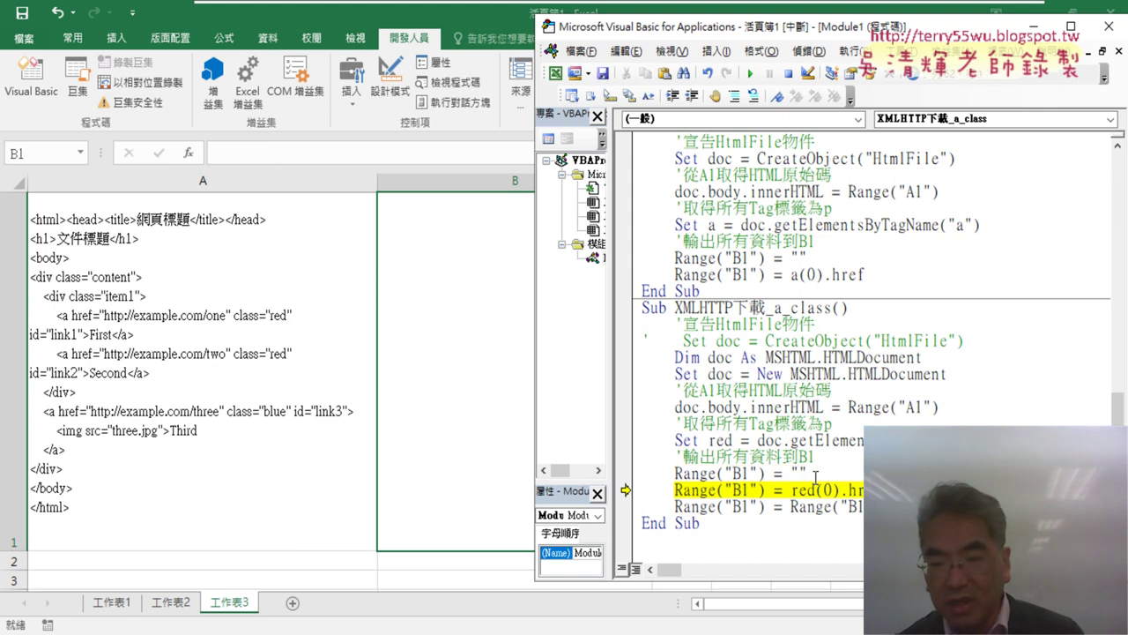
key(F8)
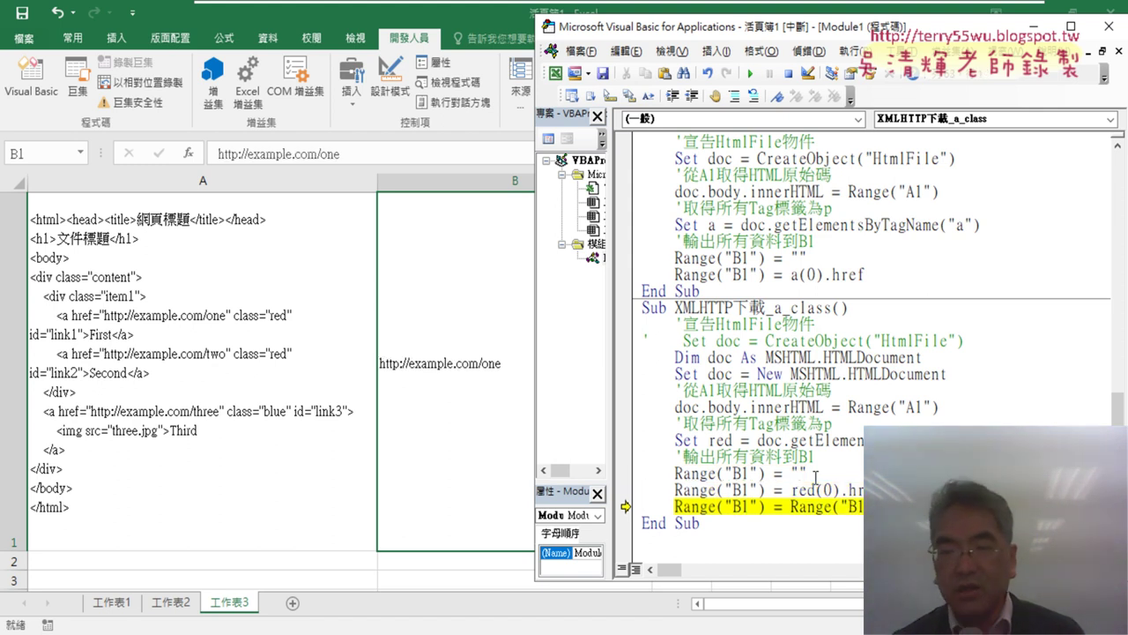
key(F8)
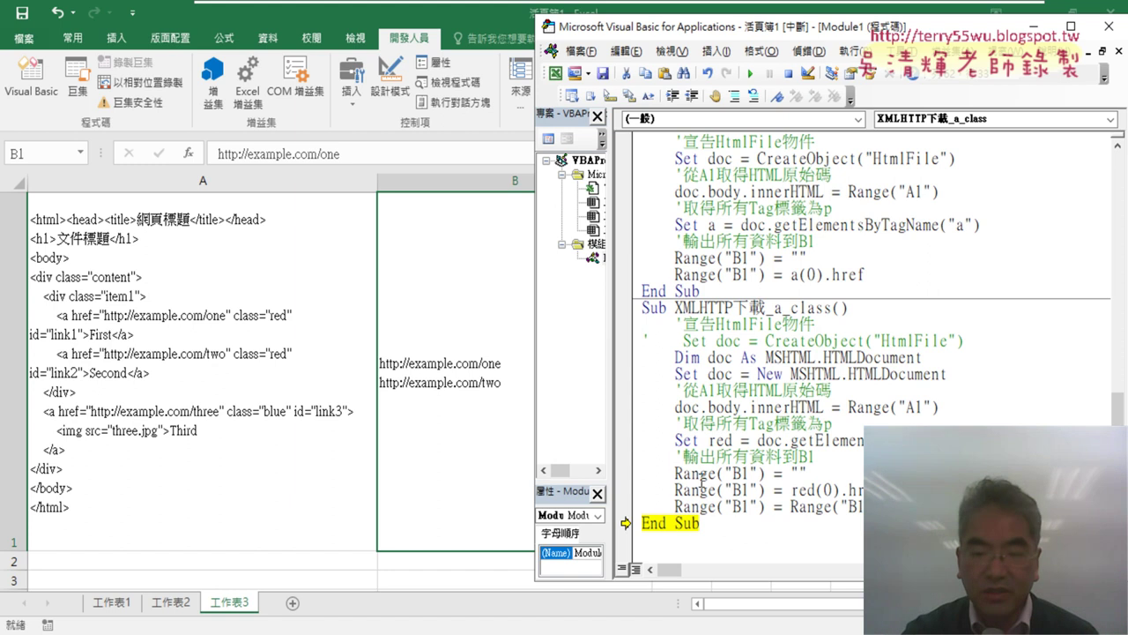
click(564, 608)
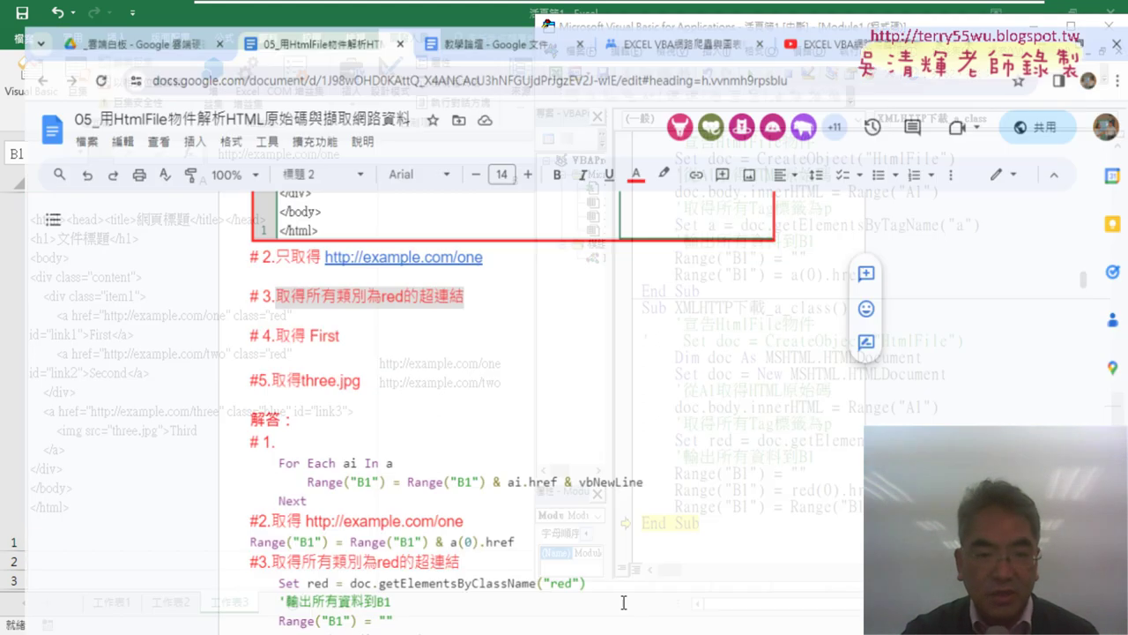
click(370, 272)
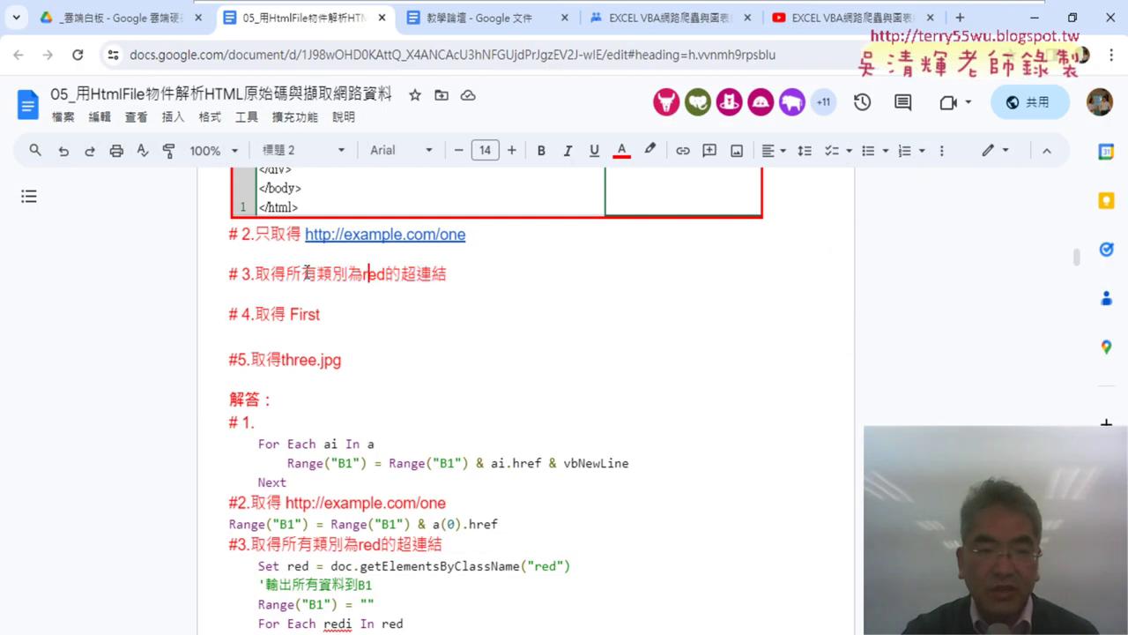
drag(455, 284, 232, 279)
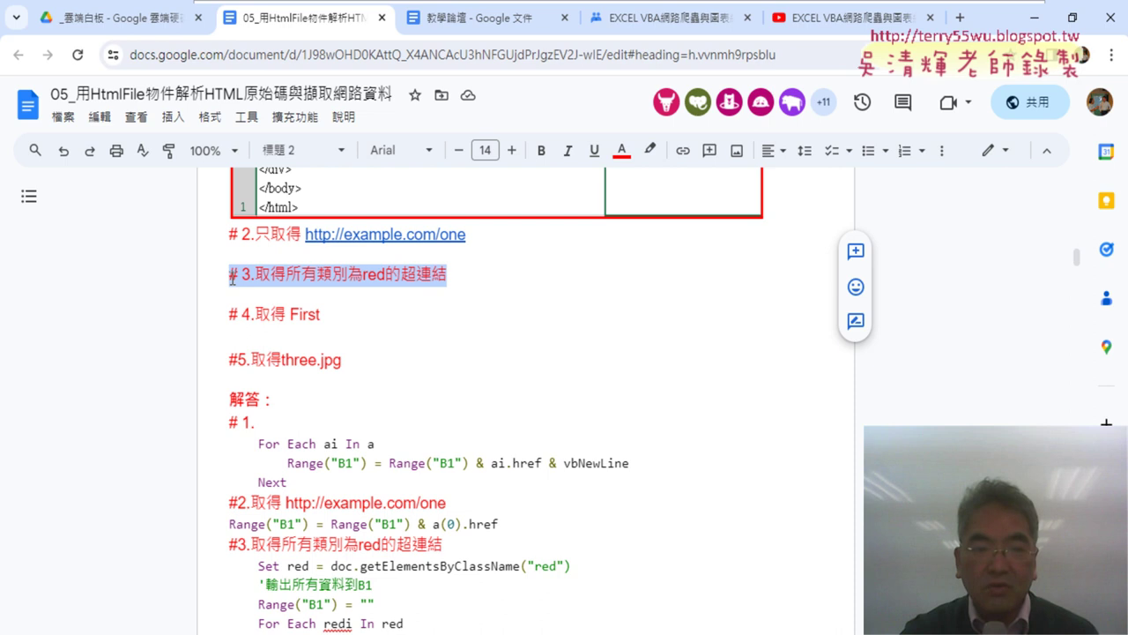
drag(322, 315, 232, 314)
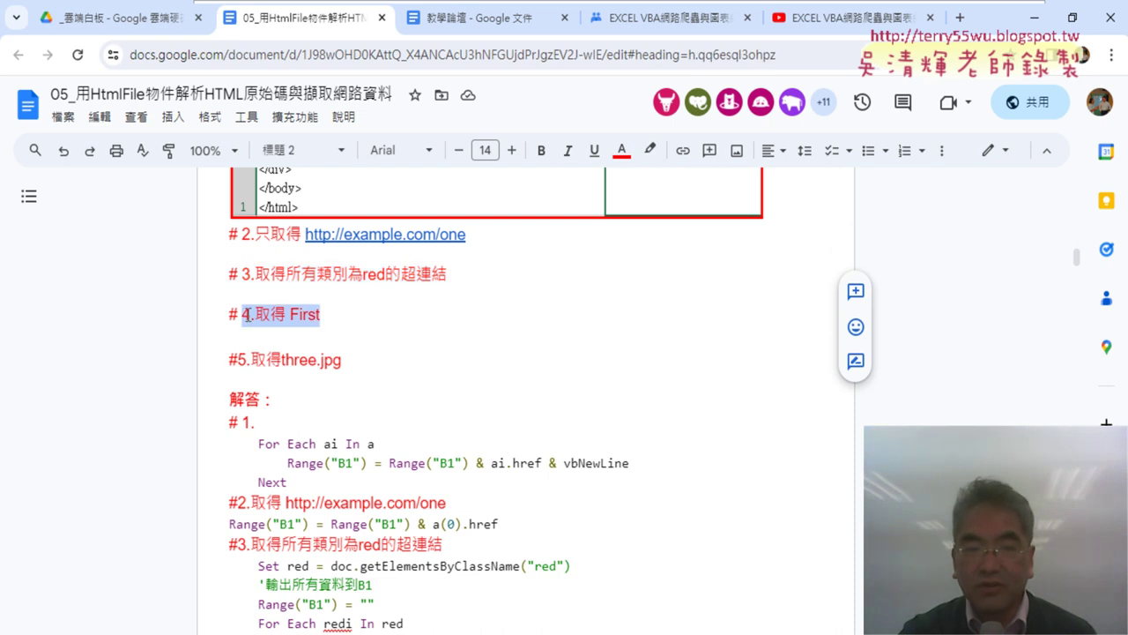
click(1033, 17)
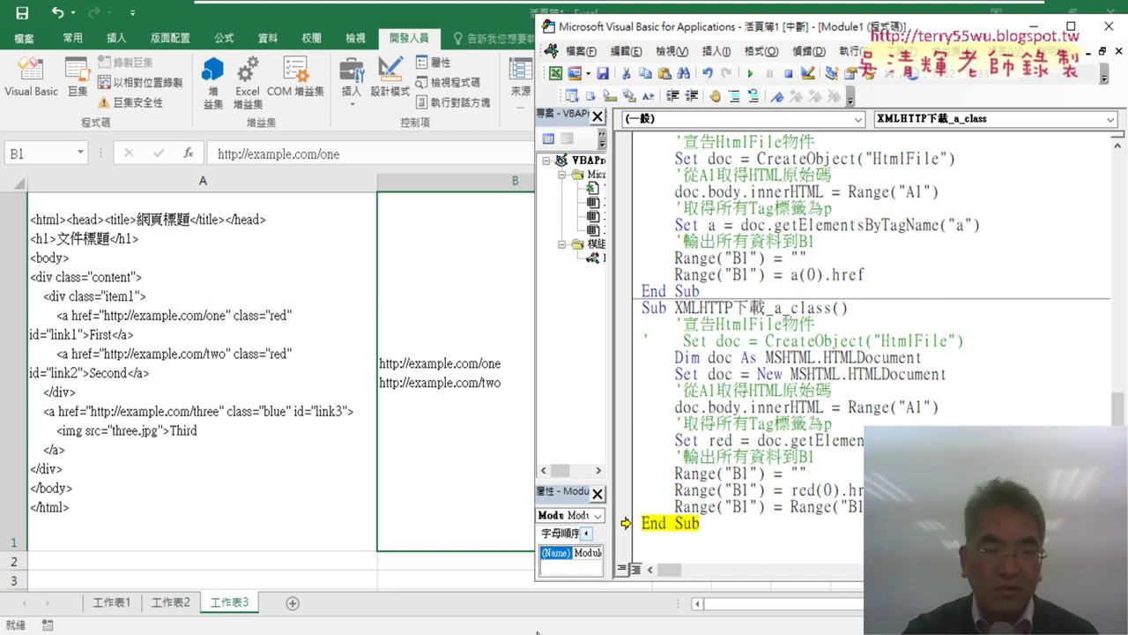
click(564, 628)
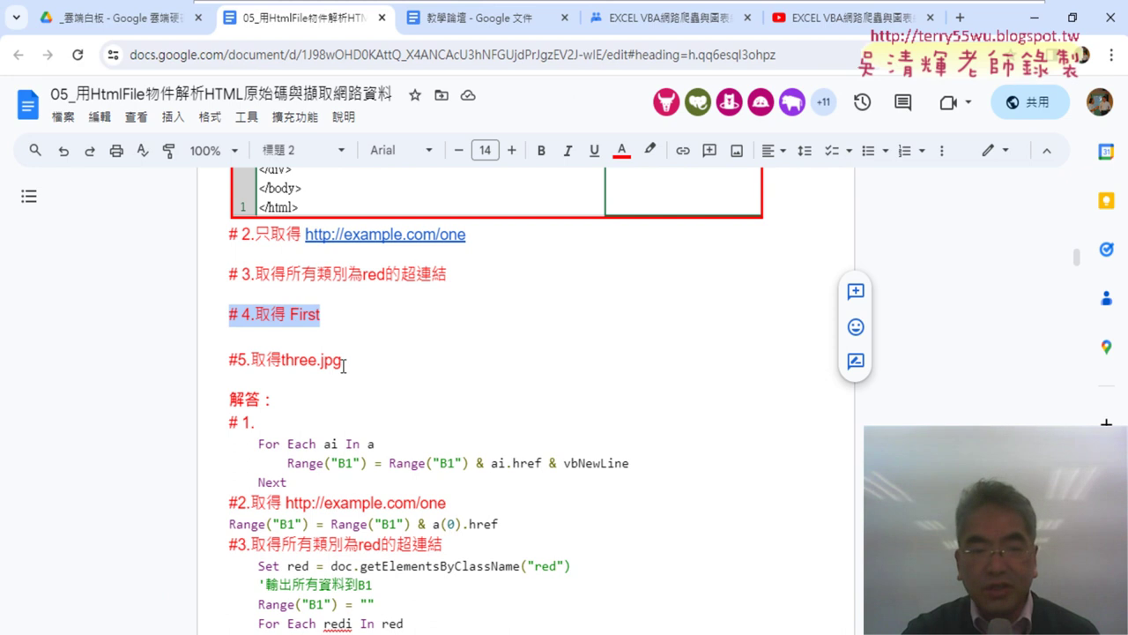
drag(343, 365, 282, 364)
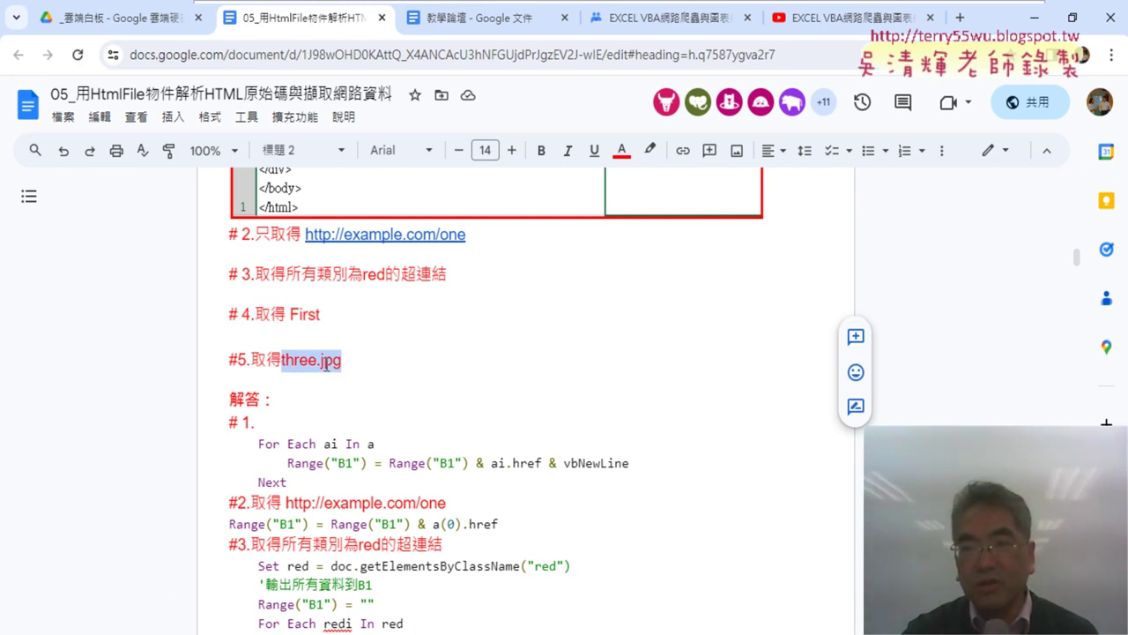
click(1035, 17)
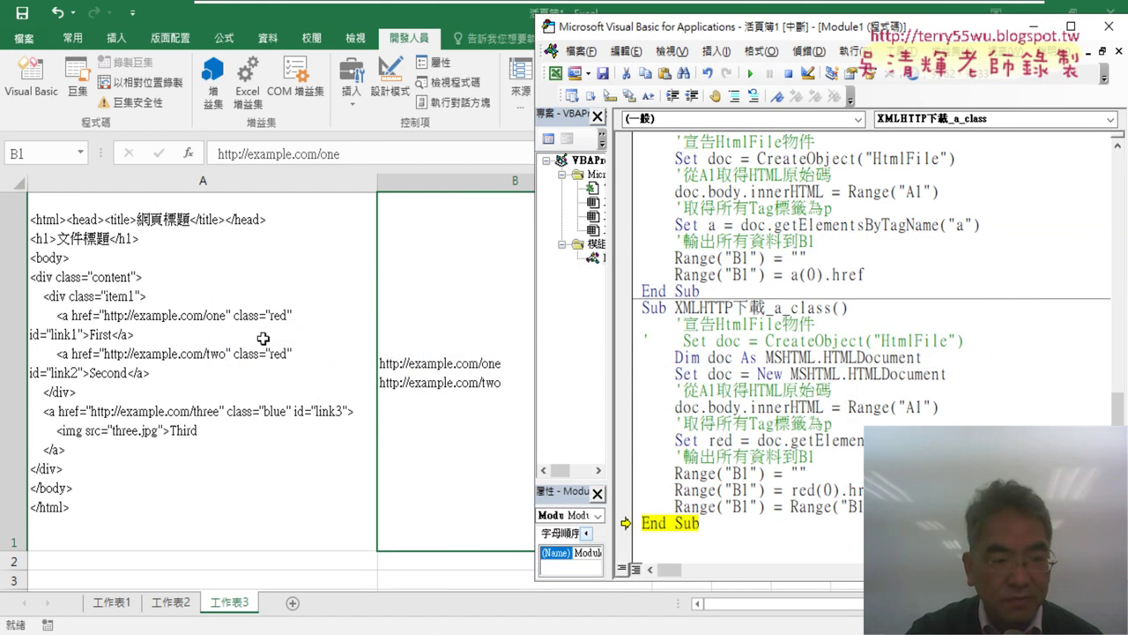
Place a copy of XMLHTTP下載_a below XMLHTTP下載_a_class and rename it XMLHTTP下載_img
click(114, 430)
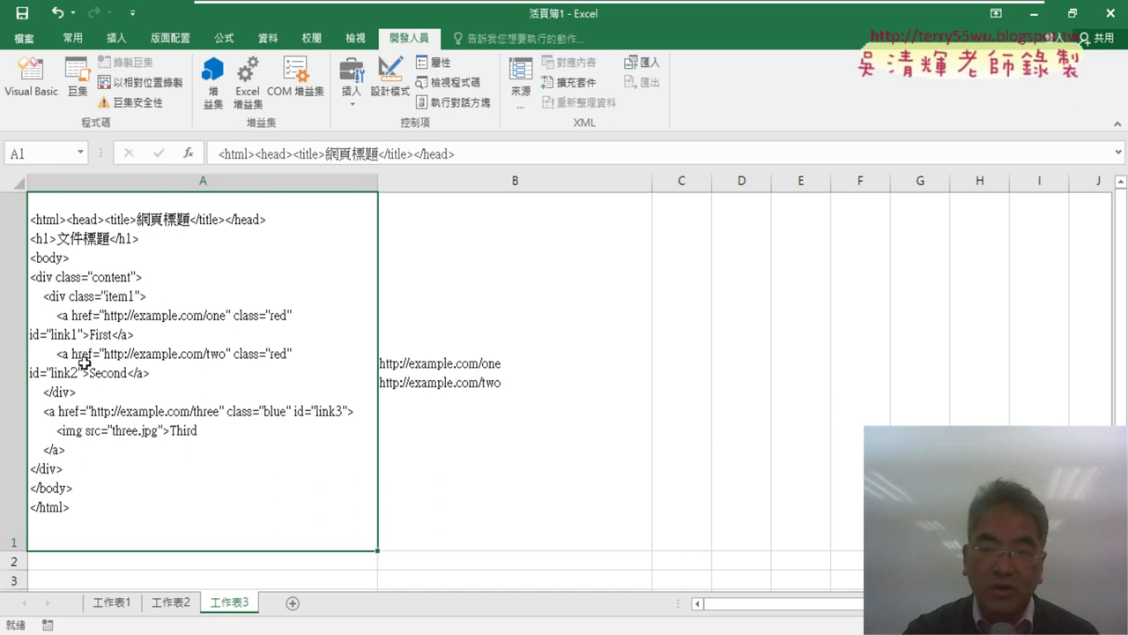
click(42, 96)
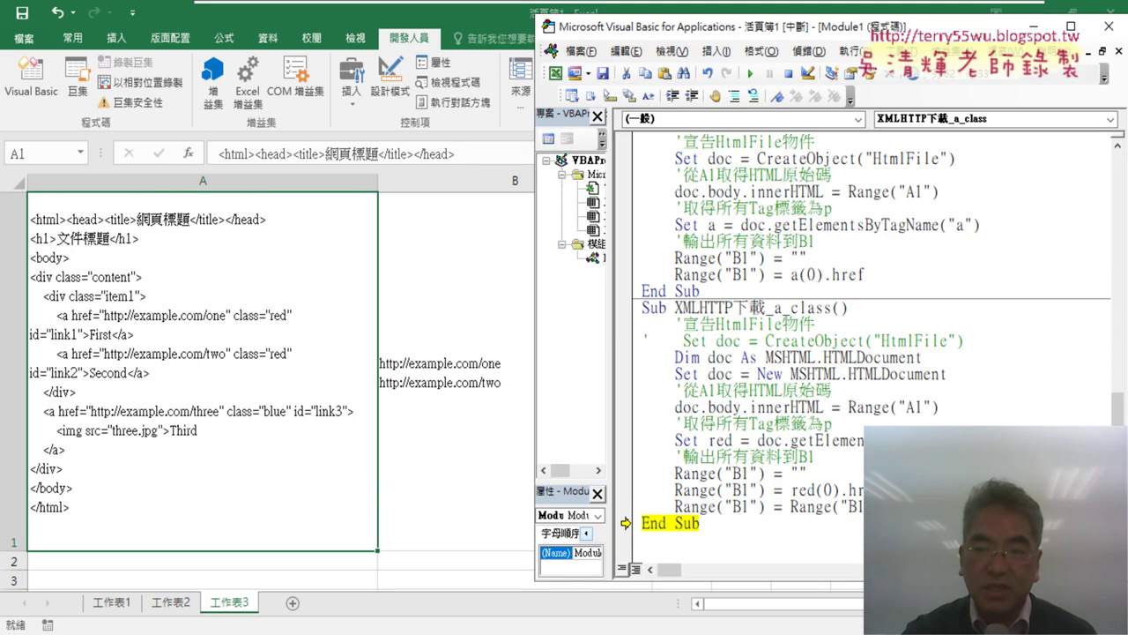
scroll(749, 343, up, 2)
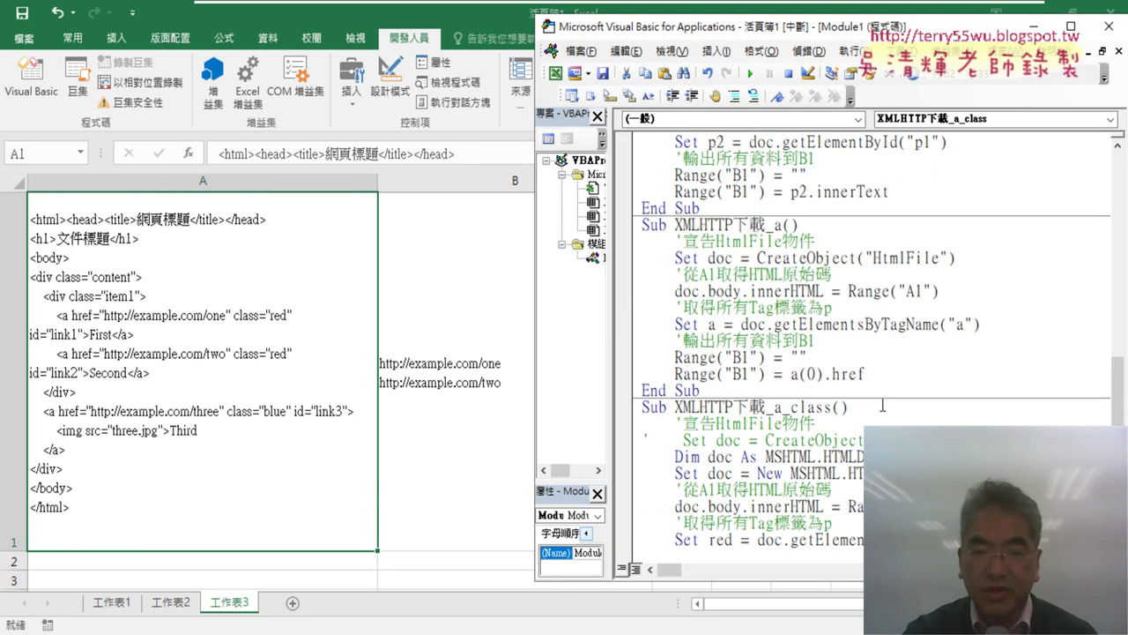
drag(702, 390, 643, 225)
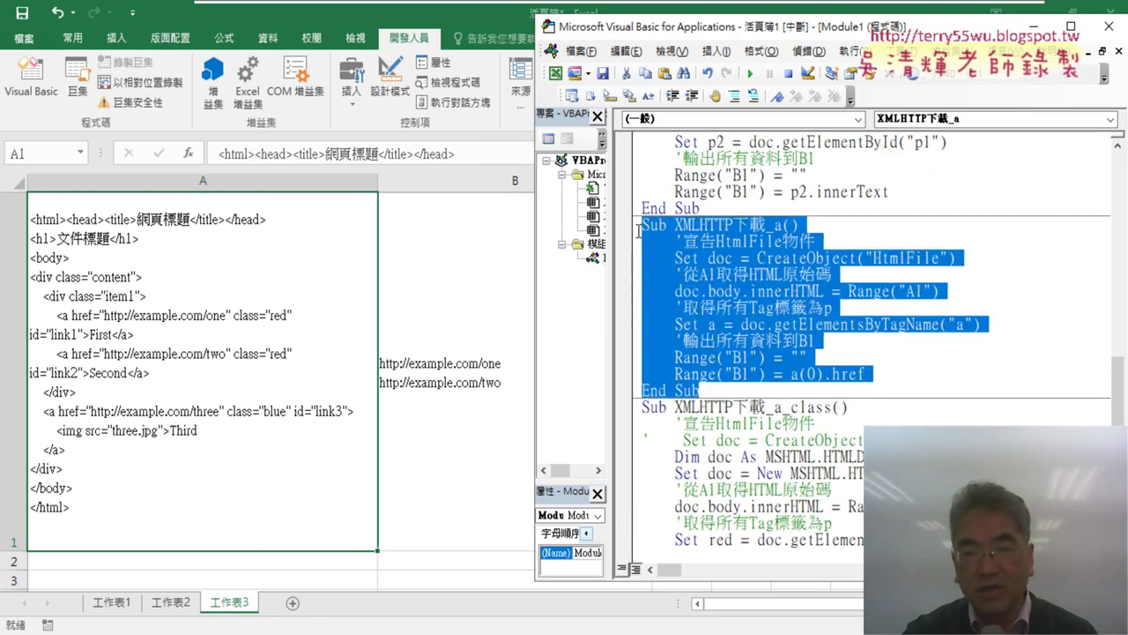
scroll(716, 278, down, 1)
mouse_move(717, 278)
mouse_down()
mouse_move(684, 562)
mouse_move(661, 529)
mouse_up()
click(499, 393)
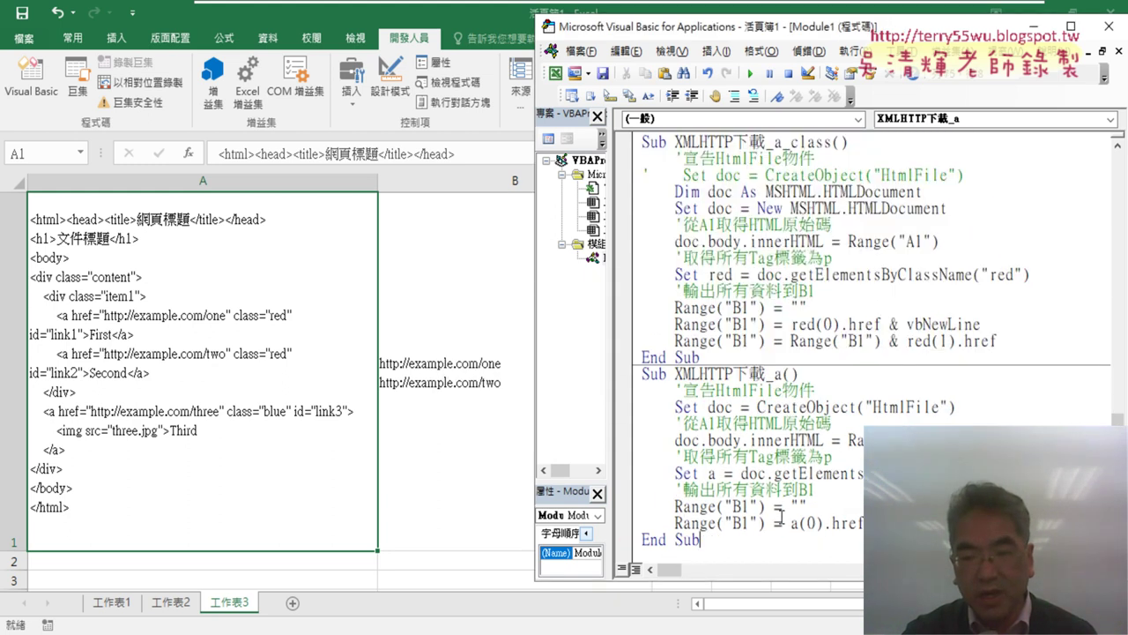
drag(783, 373, 774, 374)
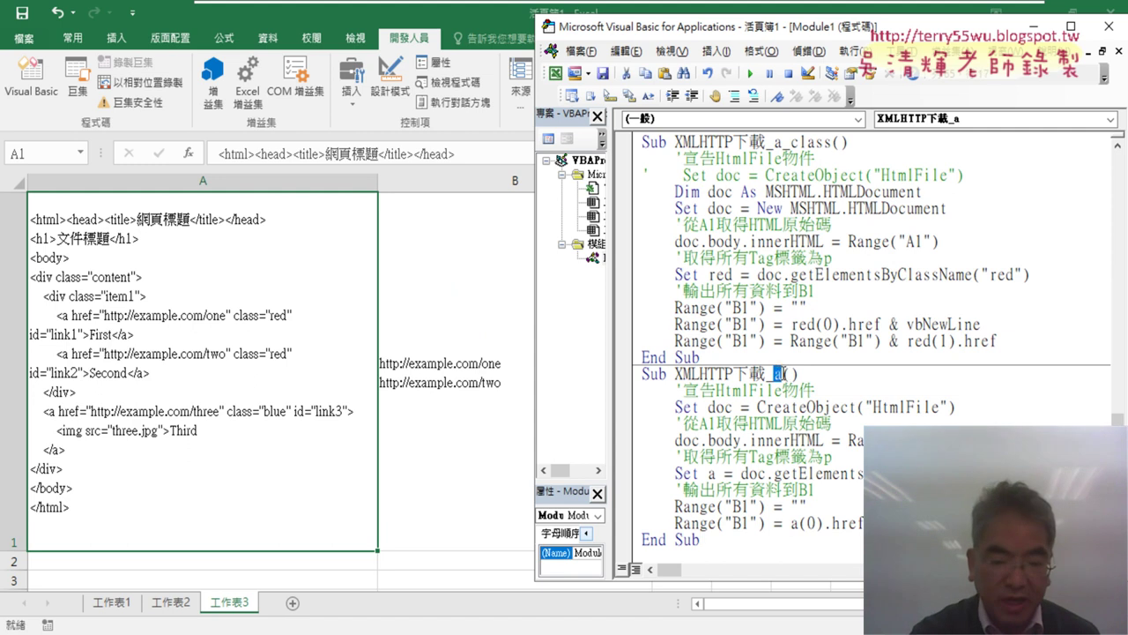
text(img)
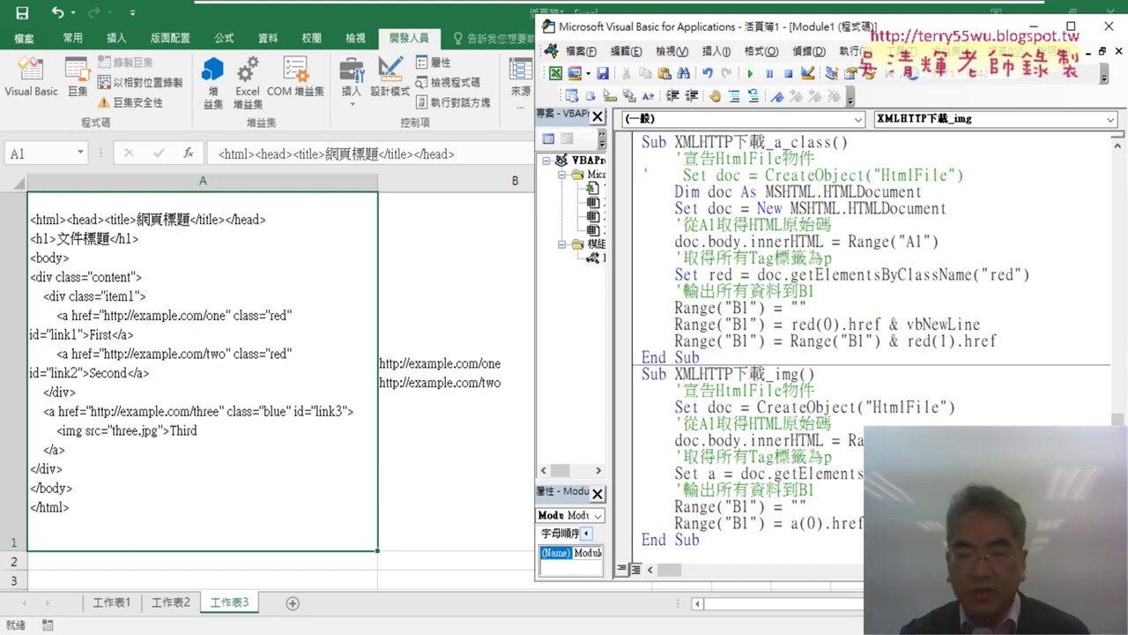
Rename the element variable a to img in both lines and change href to src
double_click(711, 474)
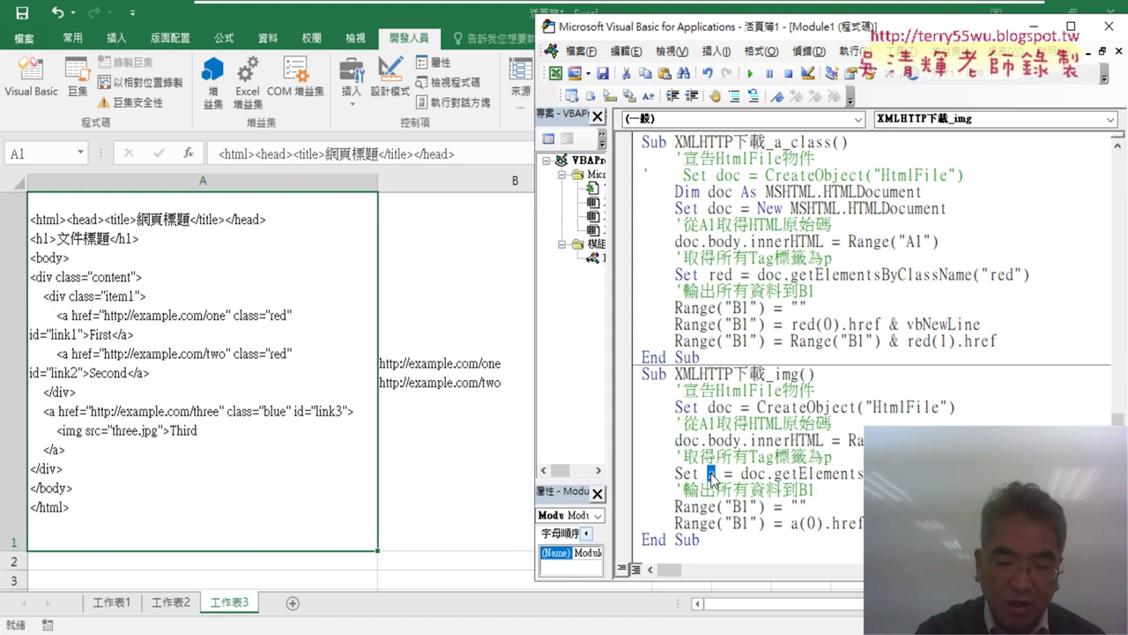
text(img)
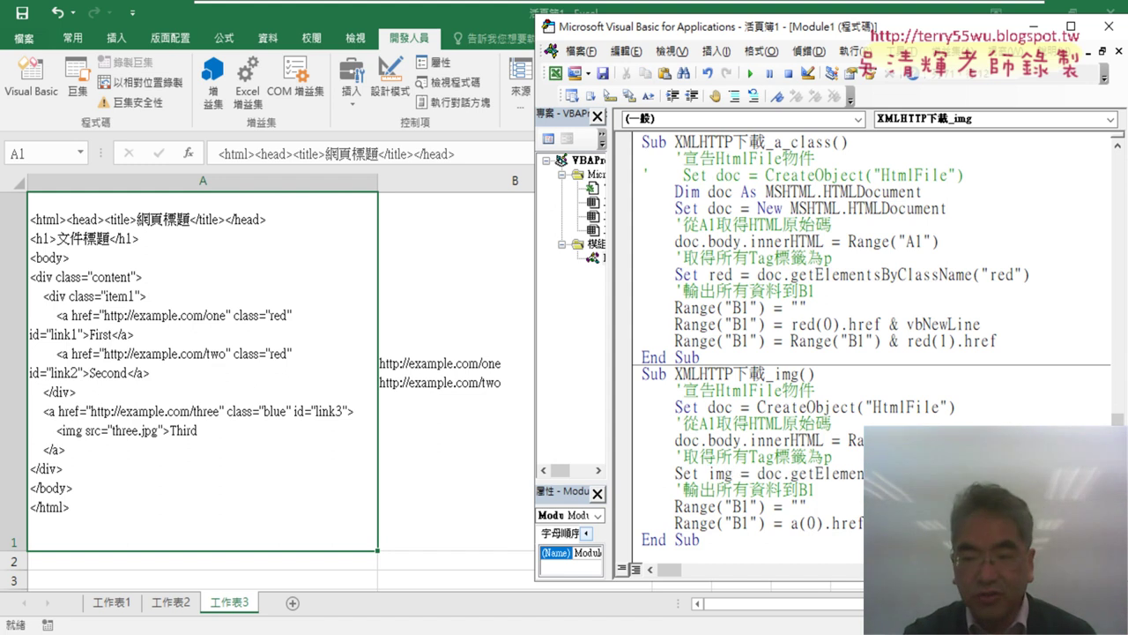
double_click(794, 524)
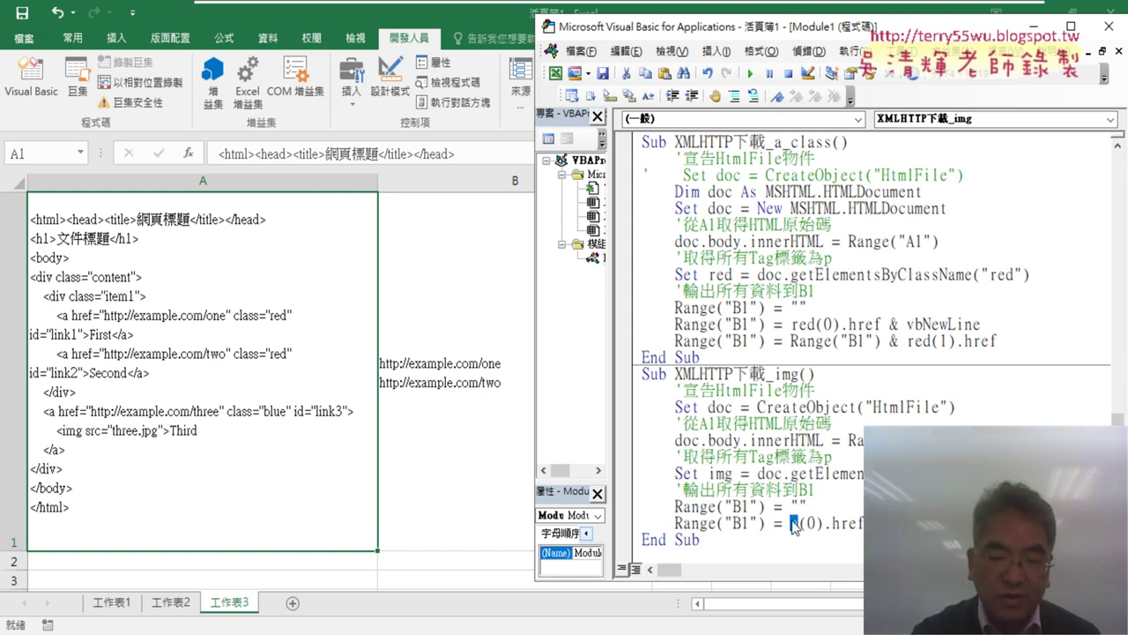
text(img)
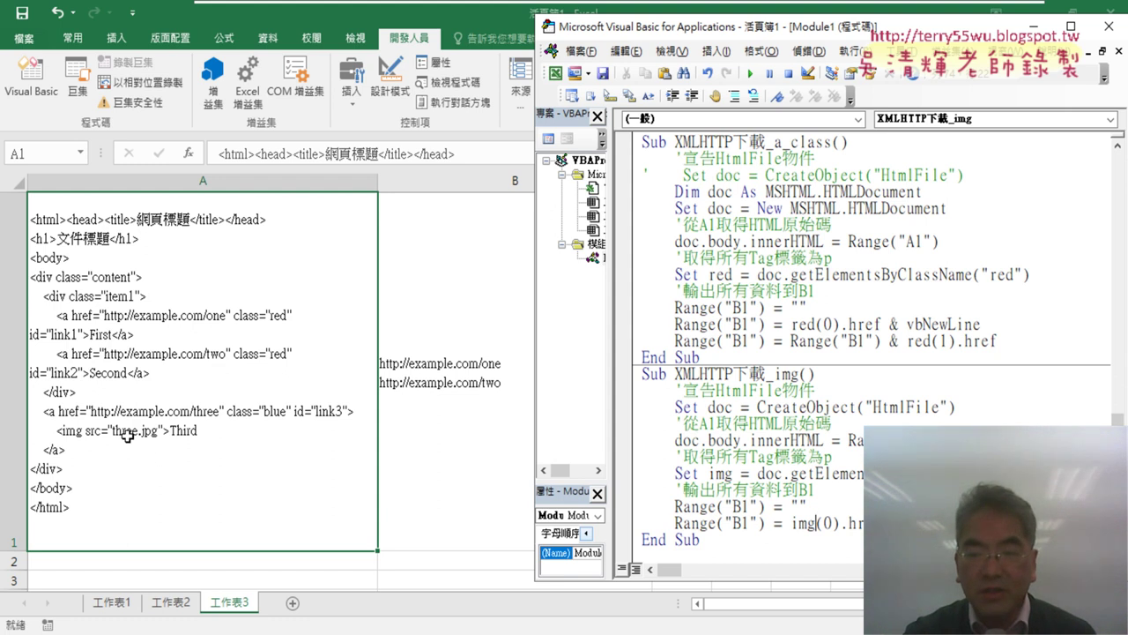
double_click(857, 522)
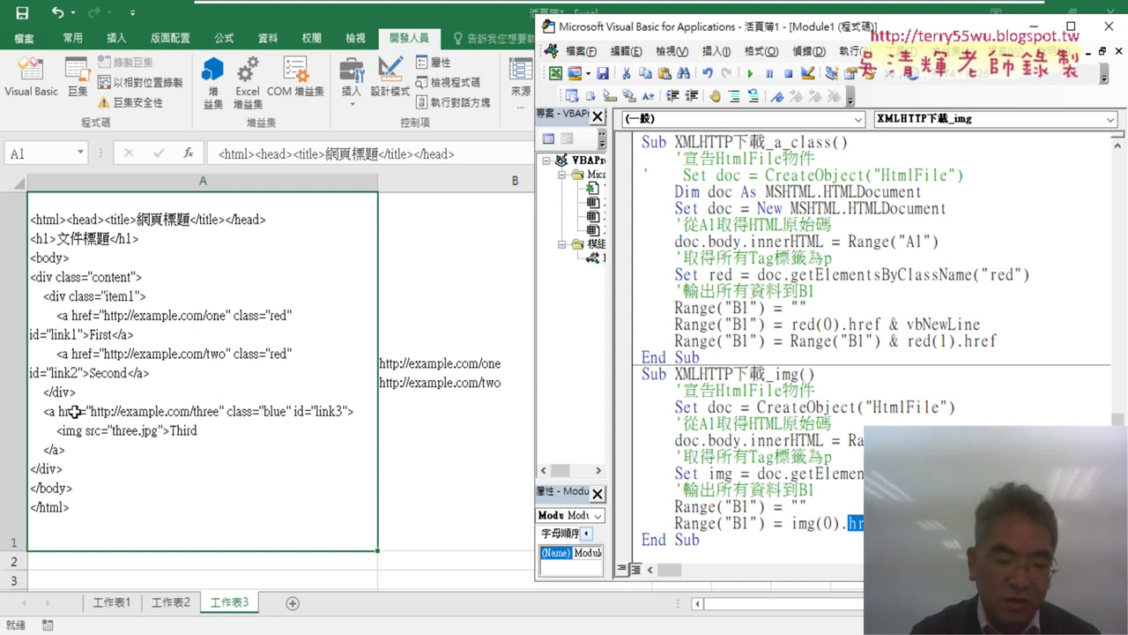
text(src)
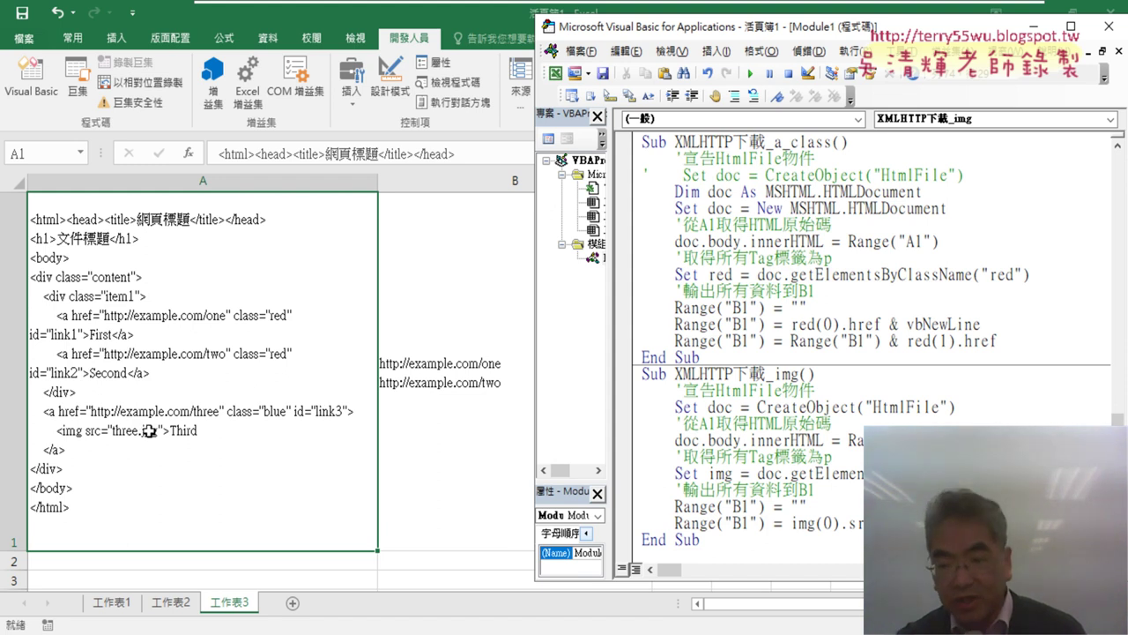
double_click(855, 523)
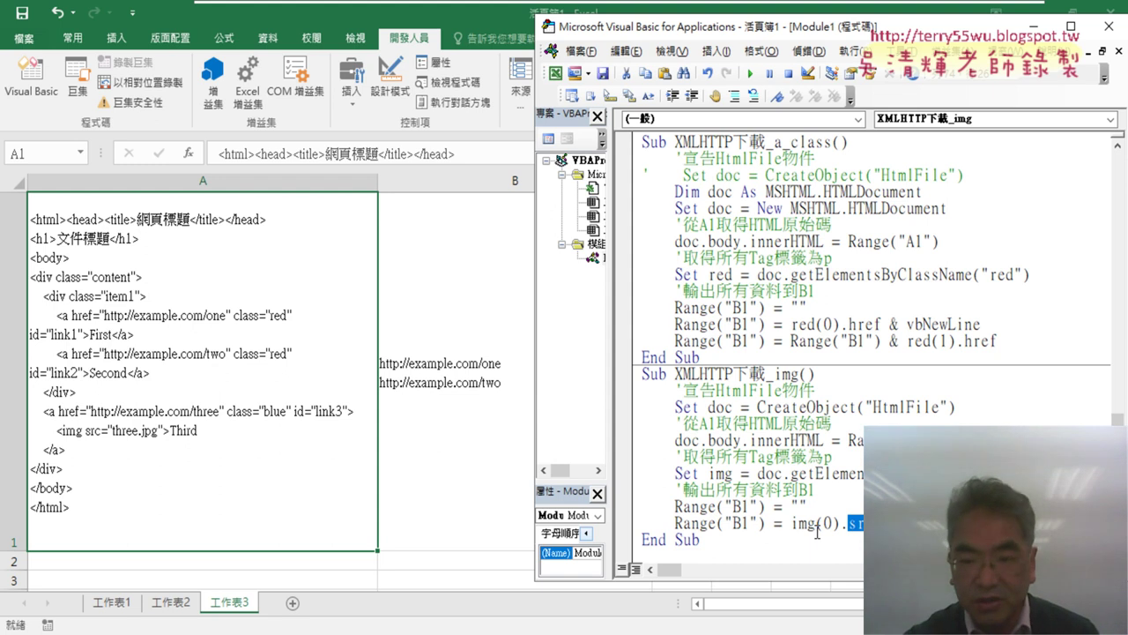
Step through XMLHTTP下載_img line by line until B1 shows about:three.jpg
key(F8)
key(F8)
key(F8)
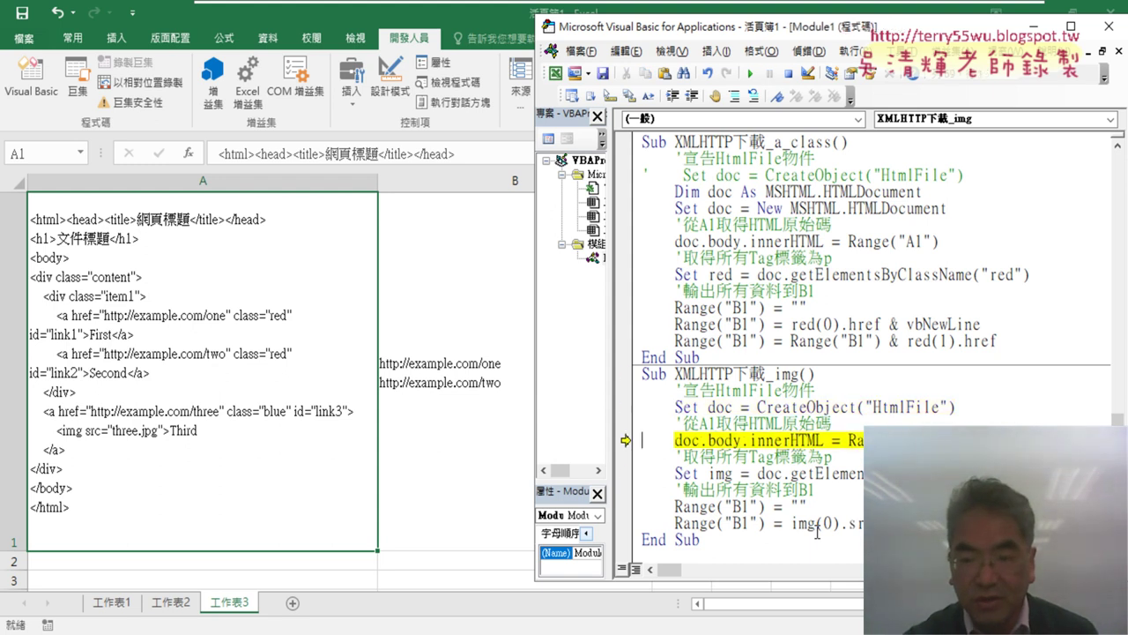
key(F8)
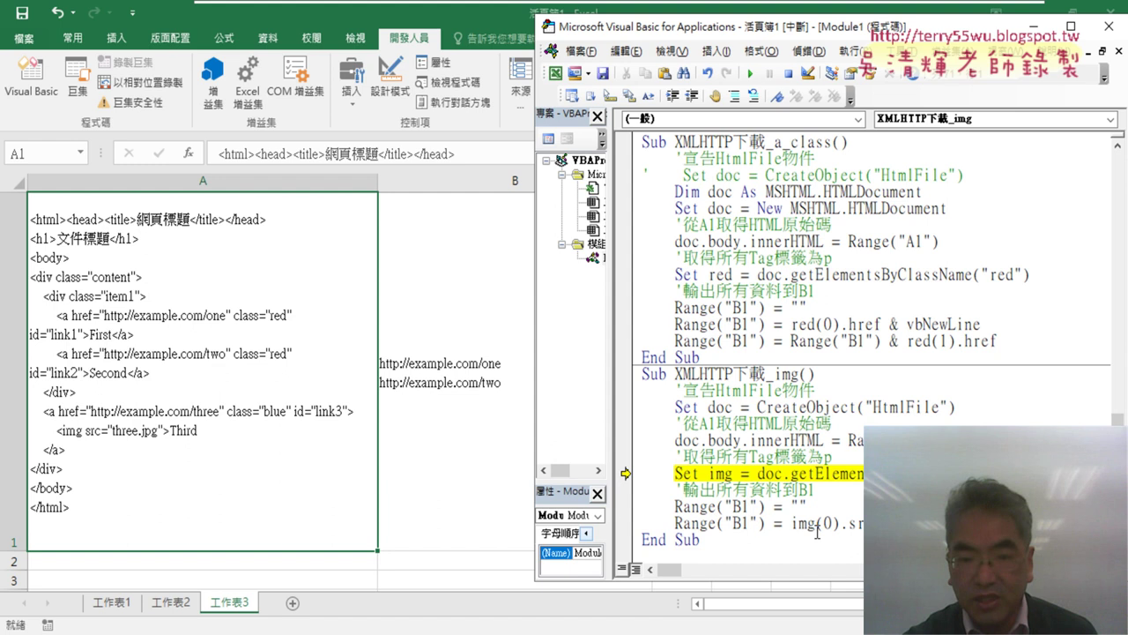
key(F8)
key(F8)
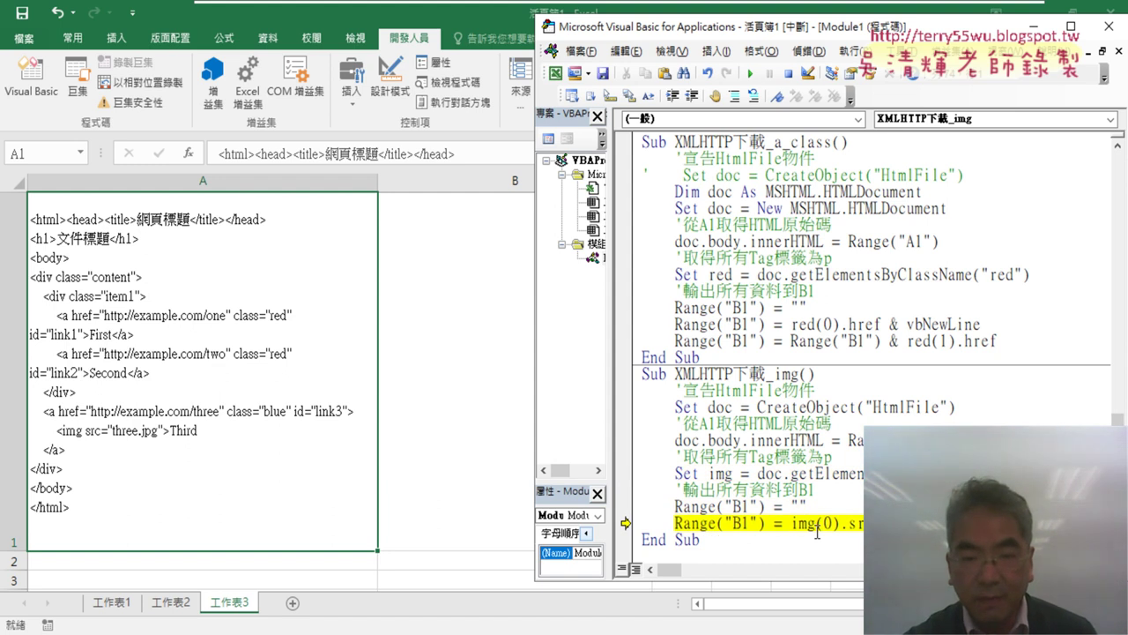
key(F8)
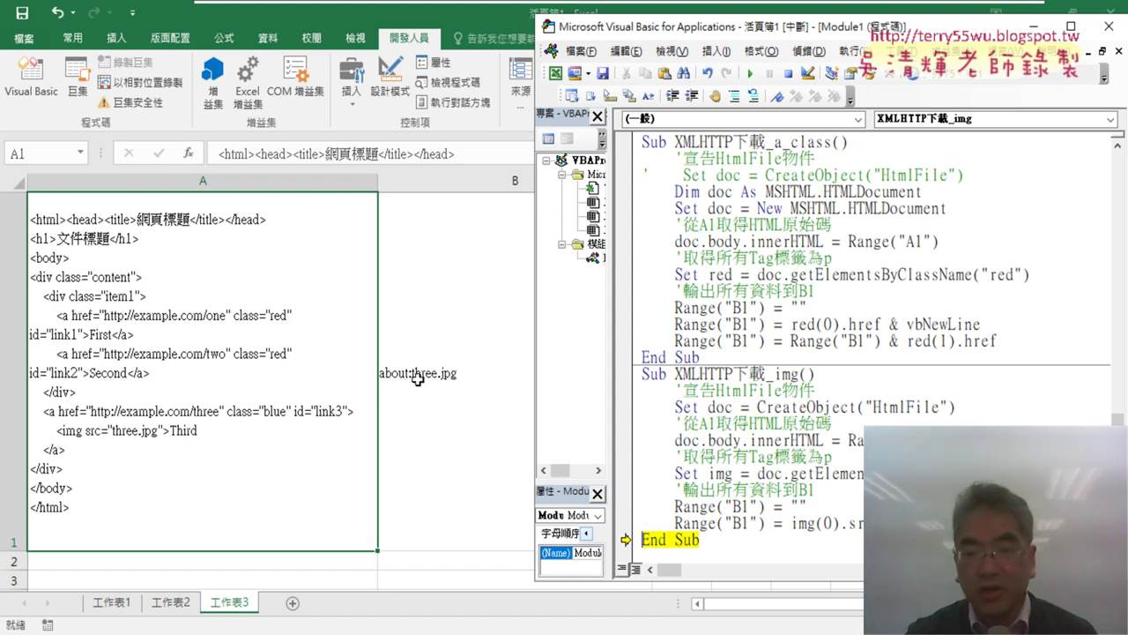
Wrap img(0).src in a Mid(...) call to strip the about: prefix
click(791, 524)
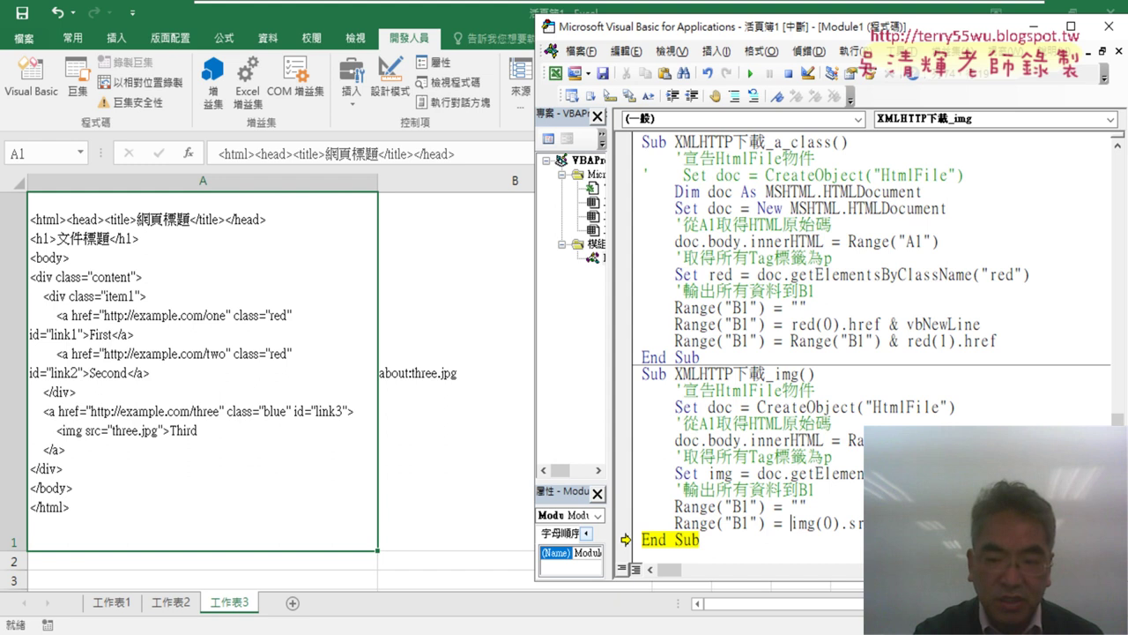
text(i)
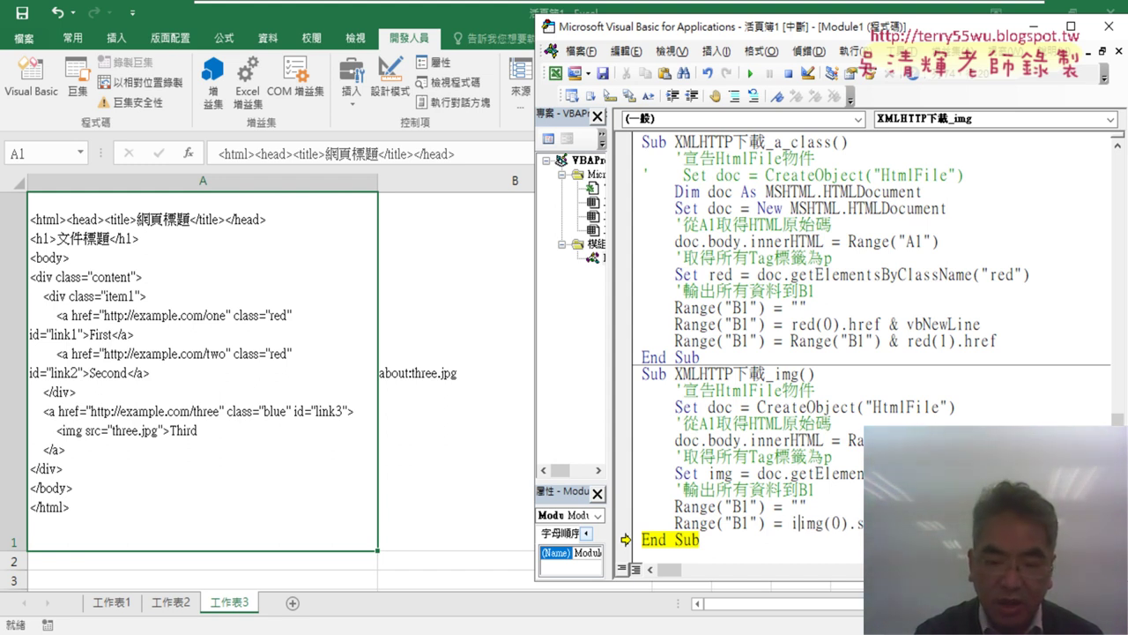
key(BackSpace)
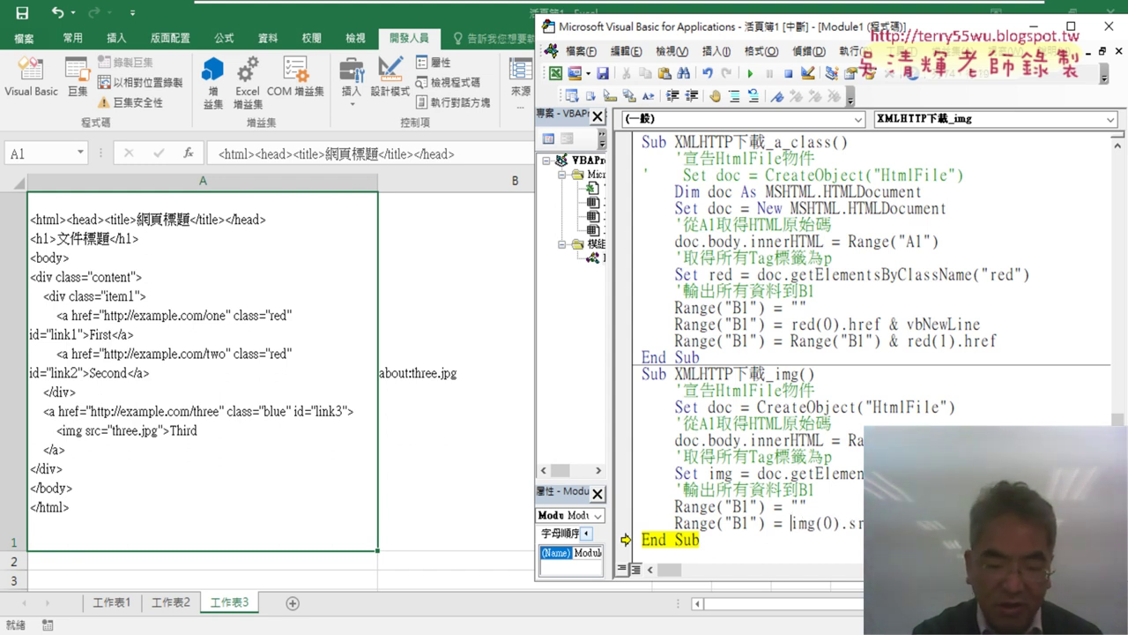
text(mid)
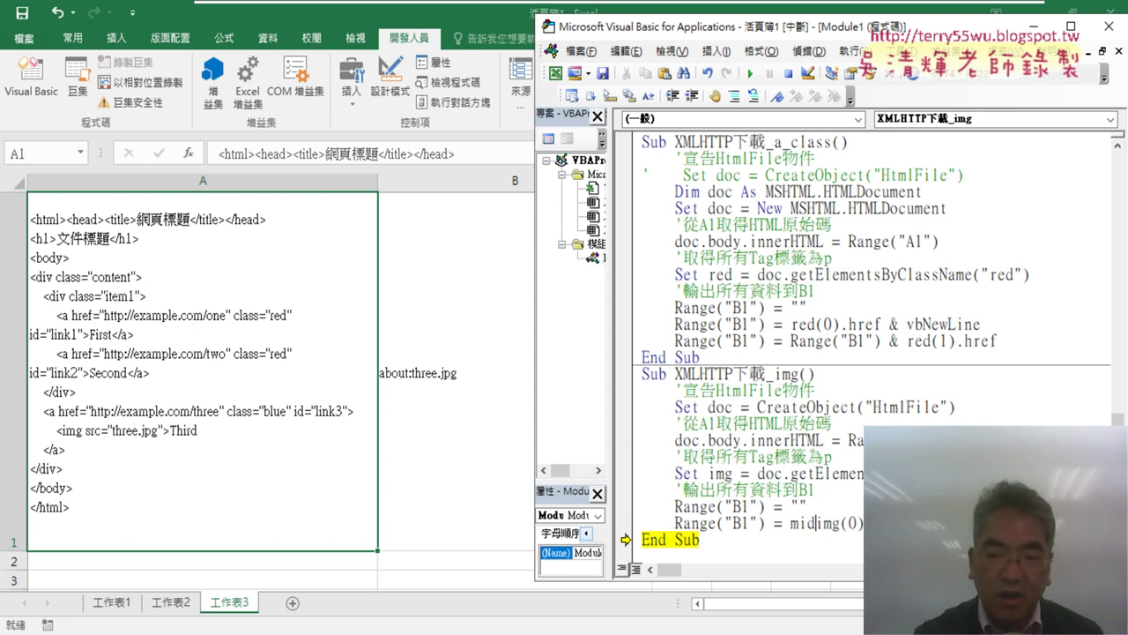
text(()
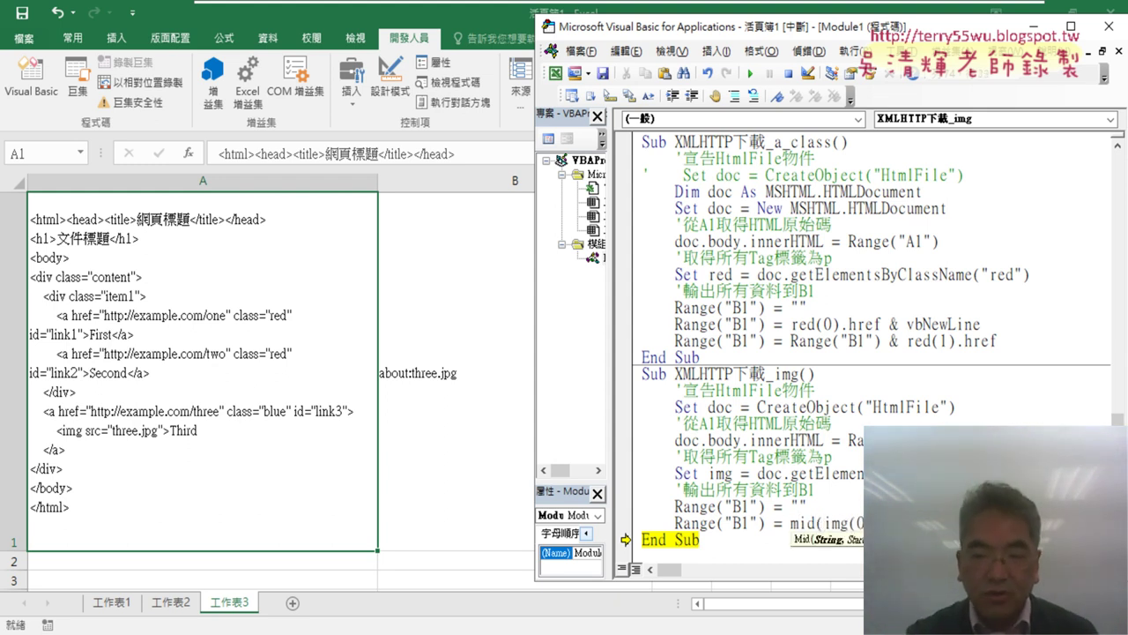
text(,)
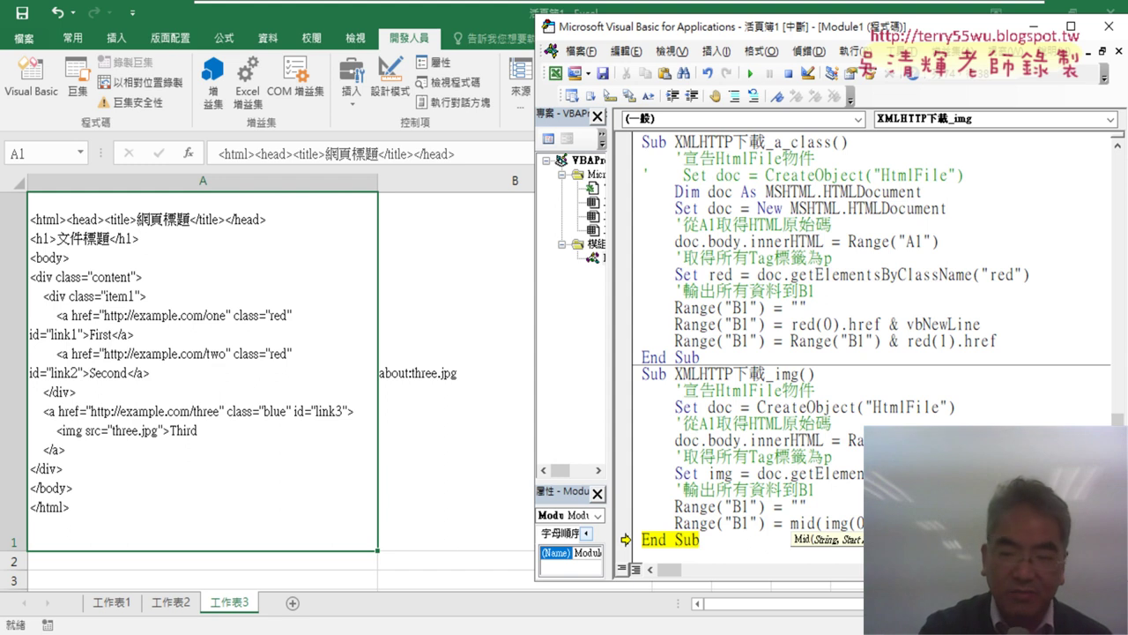
click(687, 522)
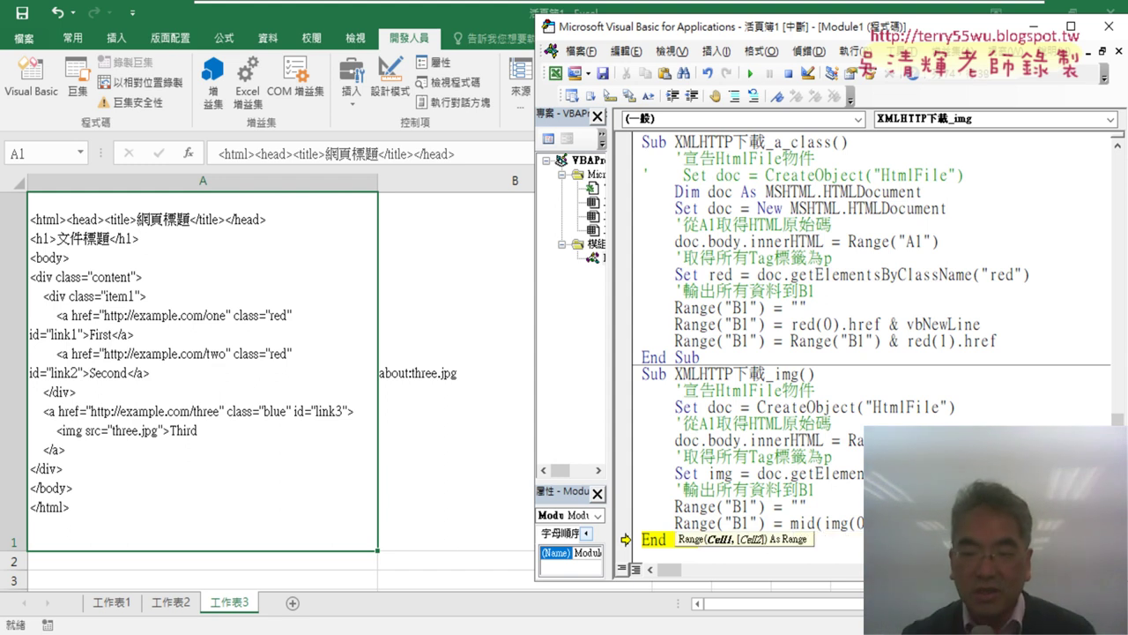
click(1013, 388)
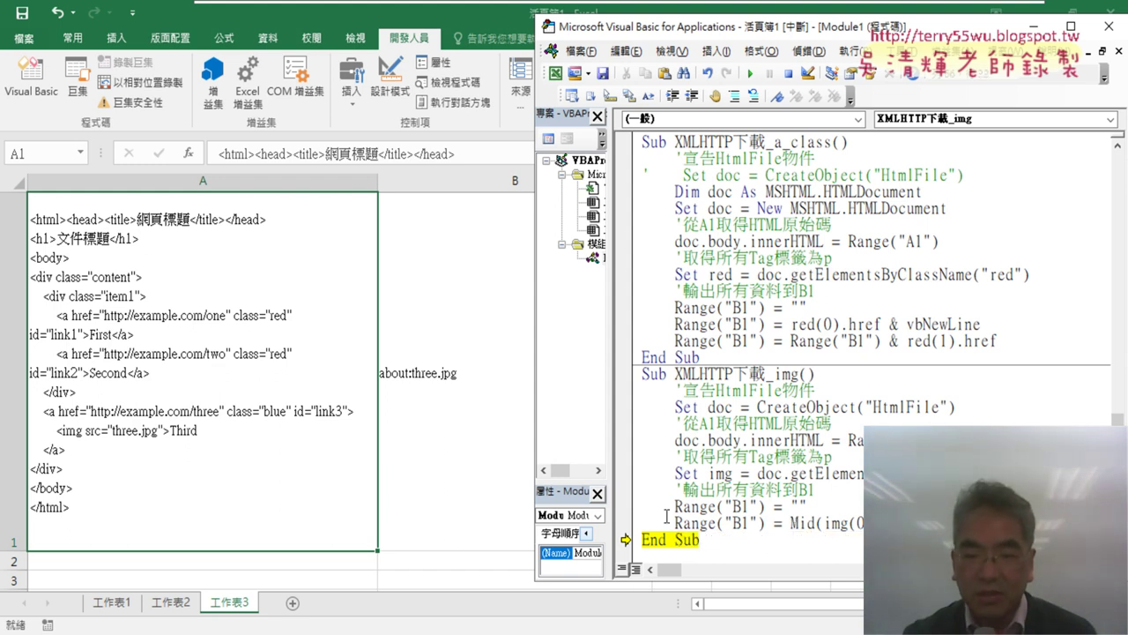
Rerun the Mid line so B1 shows just three.jpg, then switch to the Google Docs notes
drag(624, 539, 625, 522)
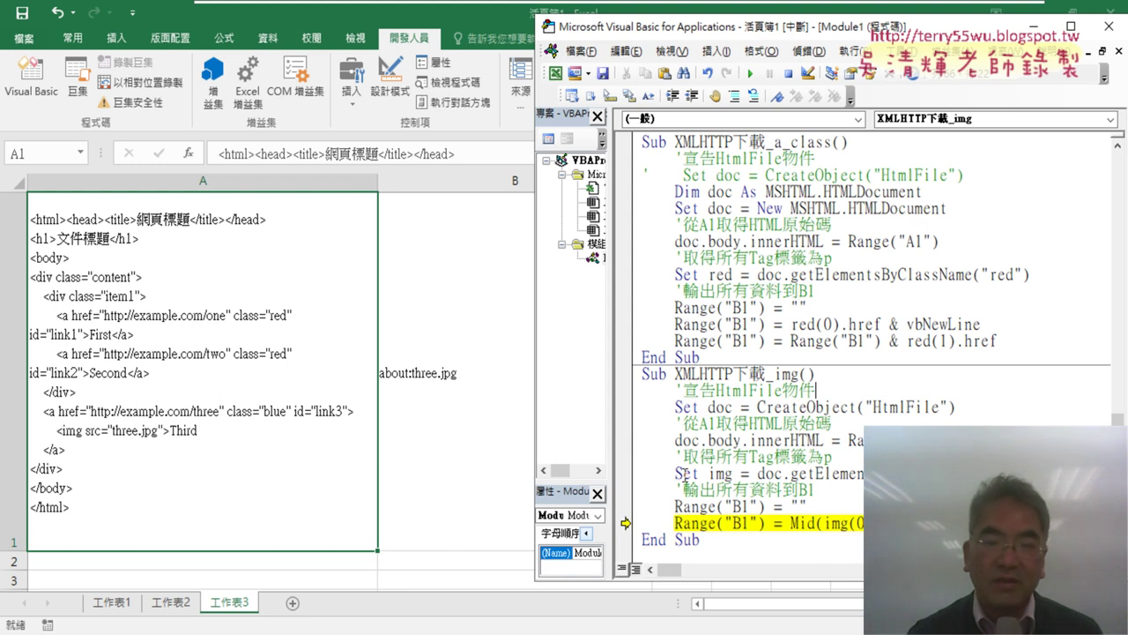
key(F8)
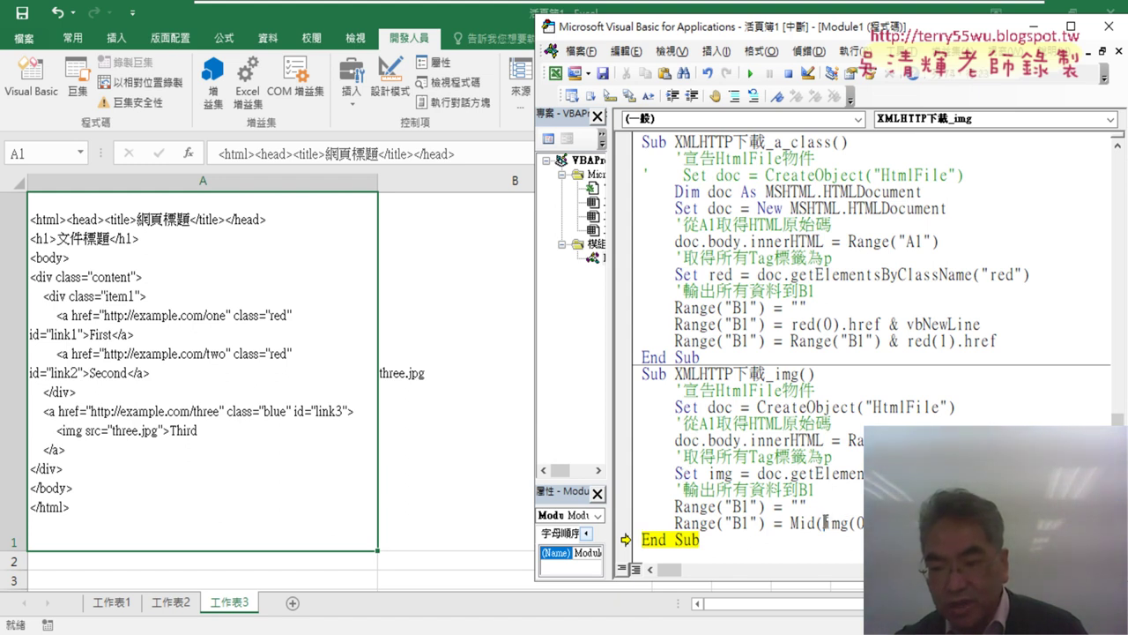
drag(823, 524, 917, 523)
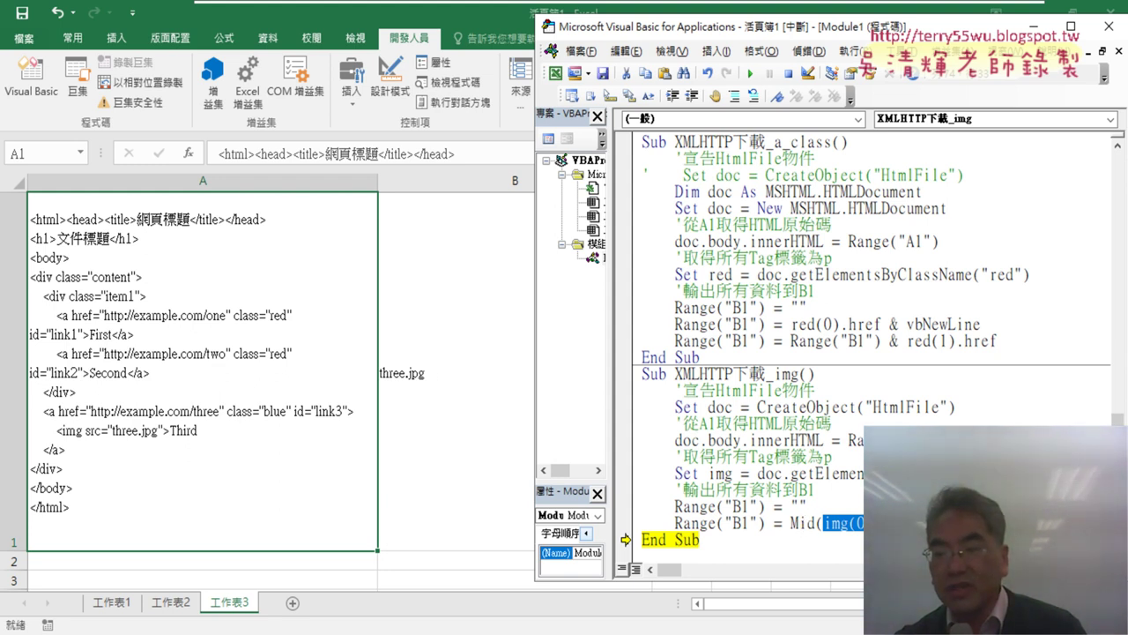
click(802, 522)
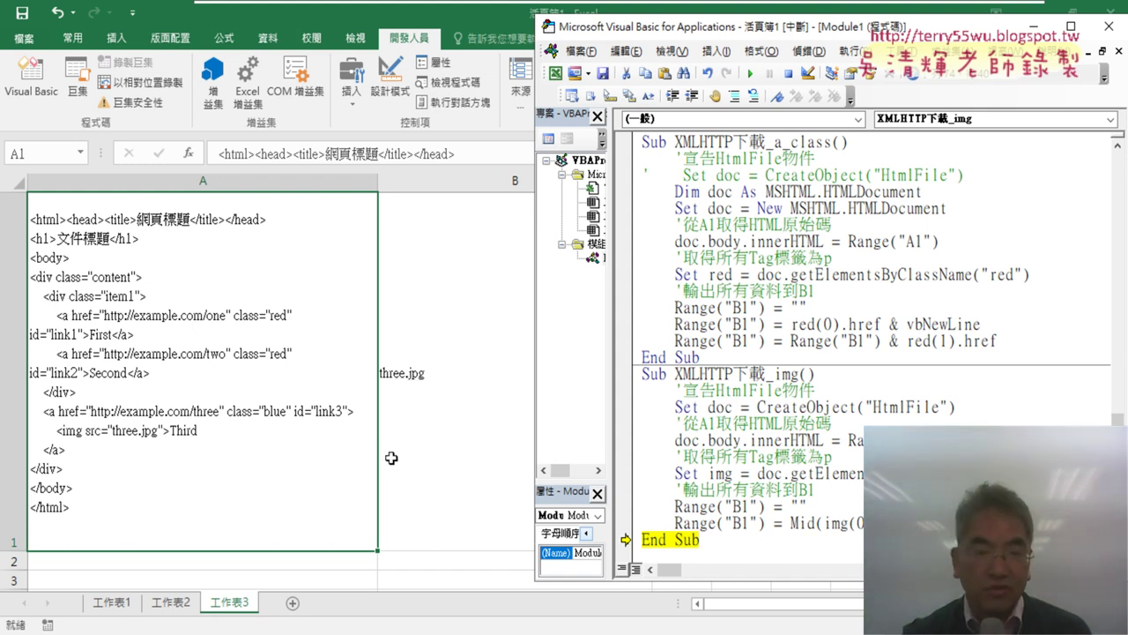
key(alt+Tab)
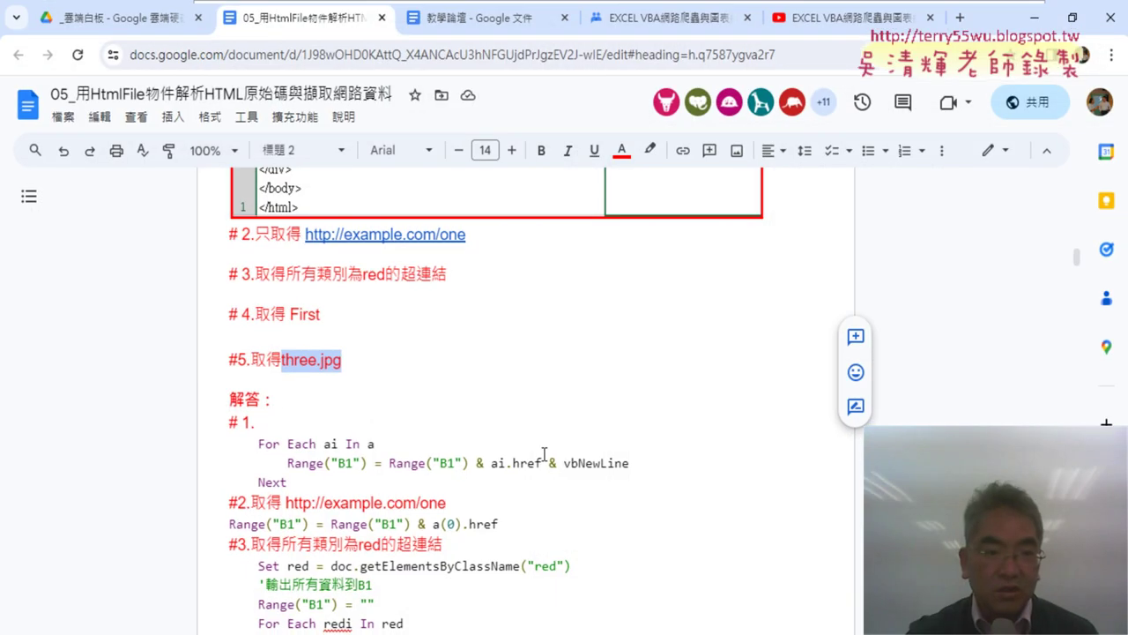
Scroll through the Google Docs exercise notes to review the solutions for tasks #1–#5
scroll(553, 394, up, 3)
scroll(552, 393, up, 2)
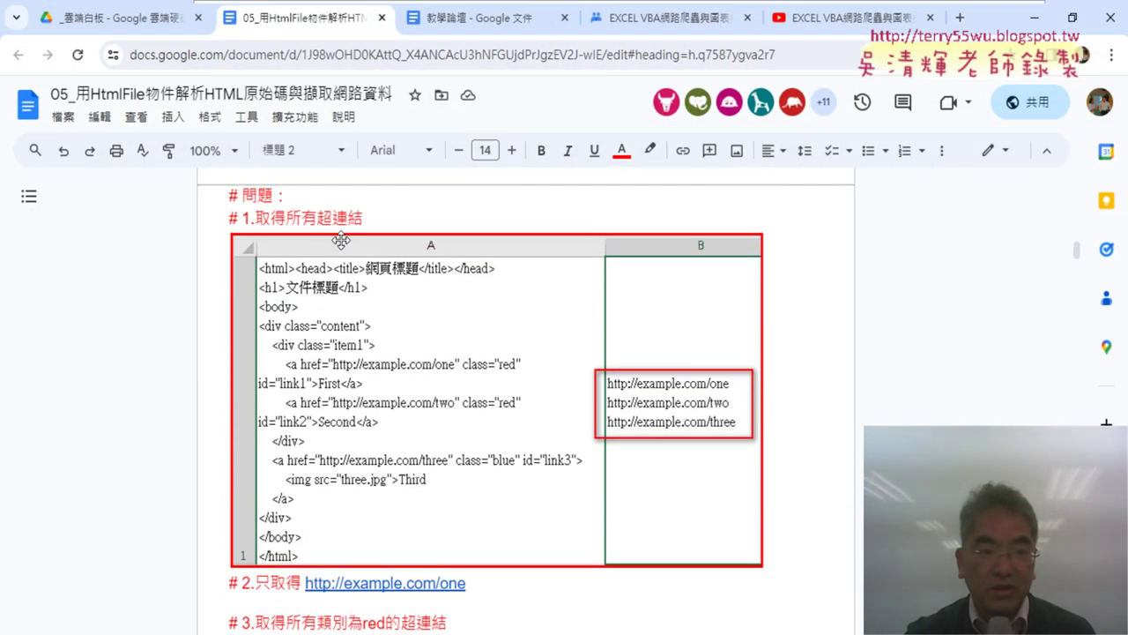
scroll(360, 327, down, 4)
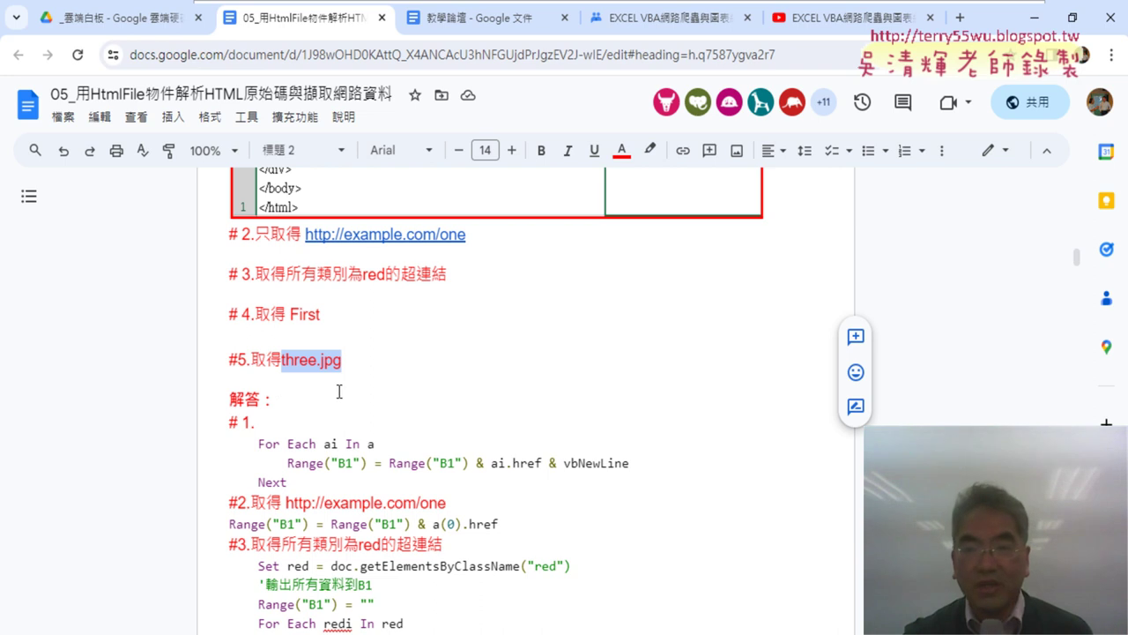
scroll(338, 391, down, 2)
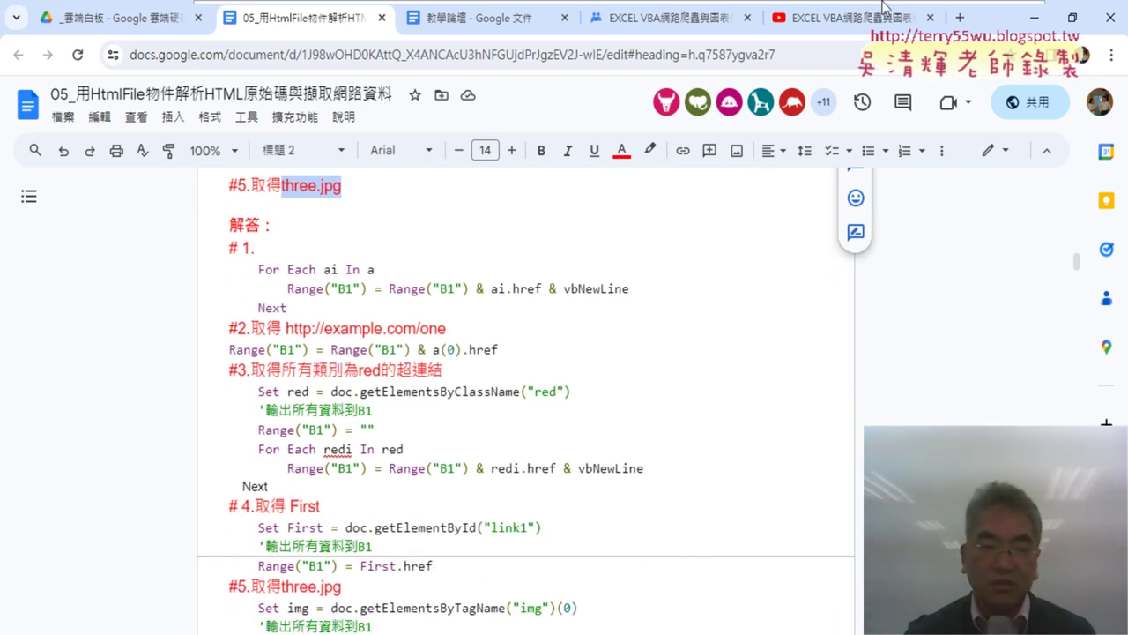